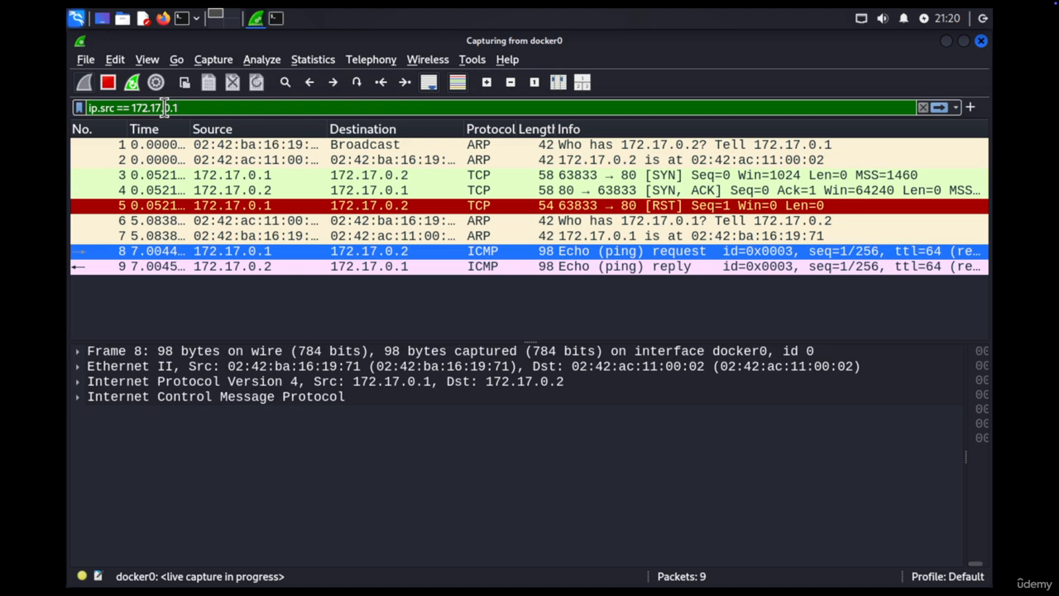
# Apply the display filter ip.src == 172.17.0.1, and replace it with ip.dst == 172.17.0.1.
pyautogui.press('Return')
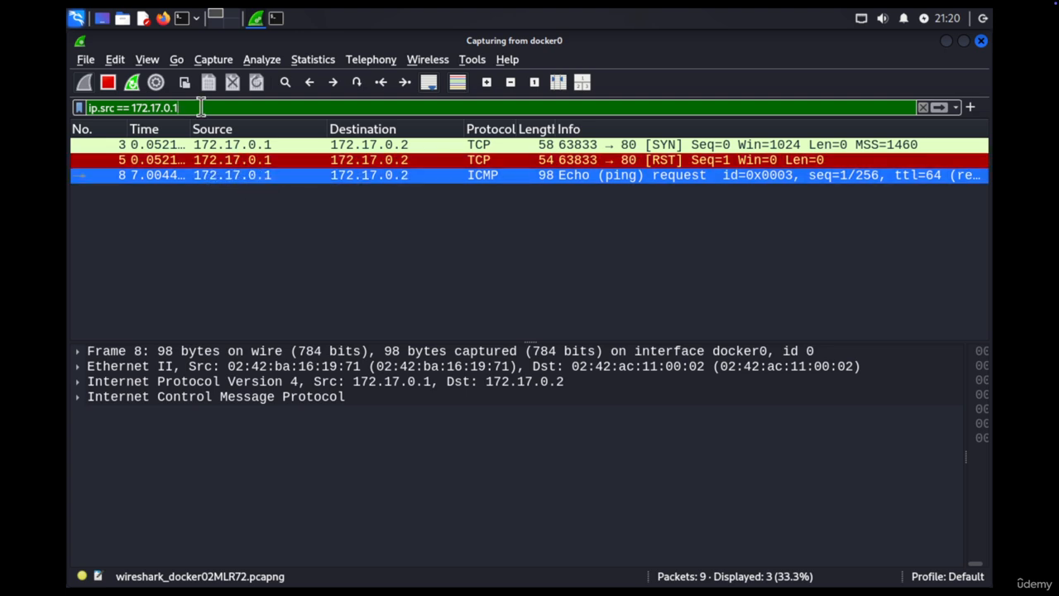
pyautogui.moveTo(200, 107); pyautogui.dragTo(84, 108)
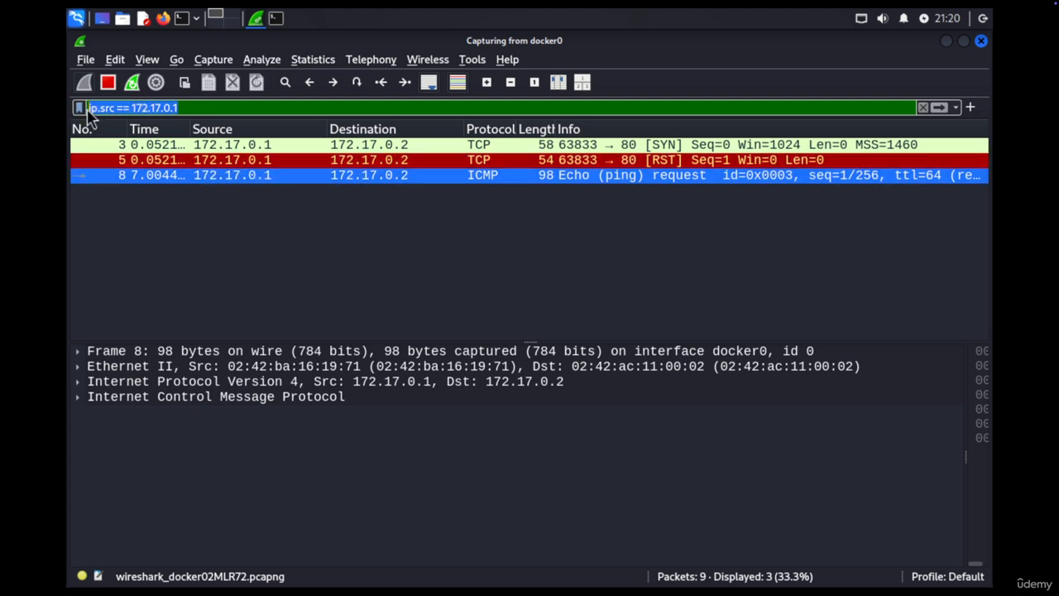
pyautogui.write('ip.dst == ')
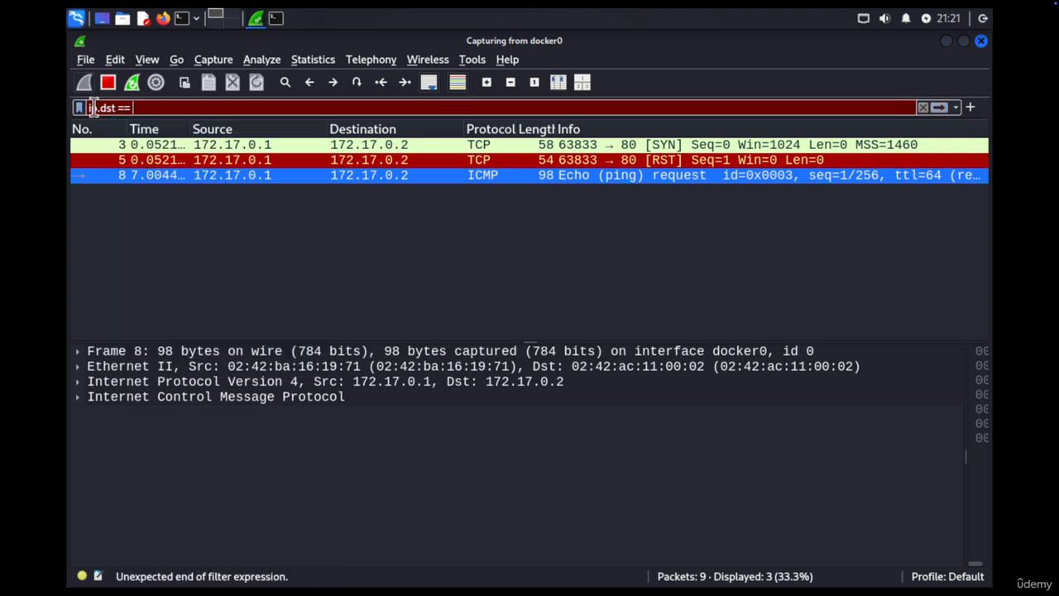
pyautogui.write('172.17.0.')
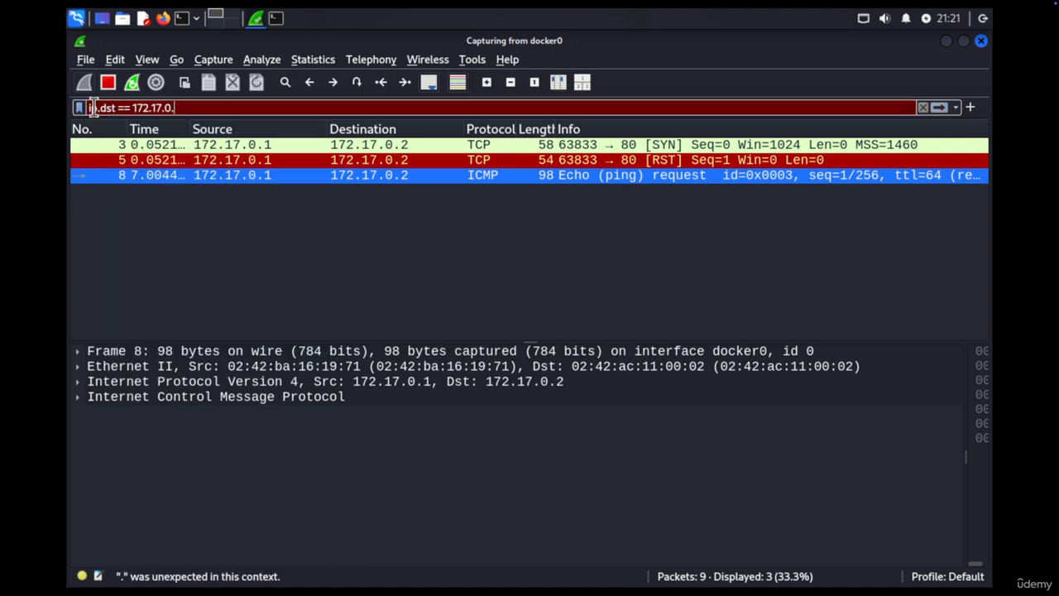
pyautogui.write('2')
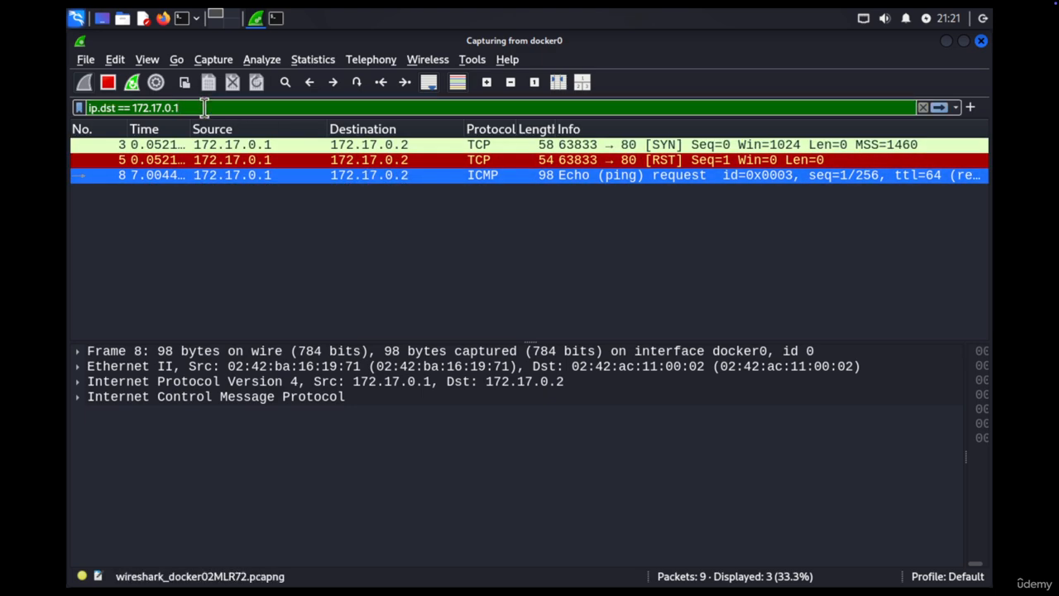
pyautogui.press('Return')
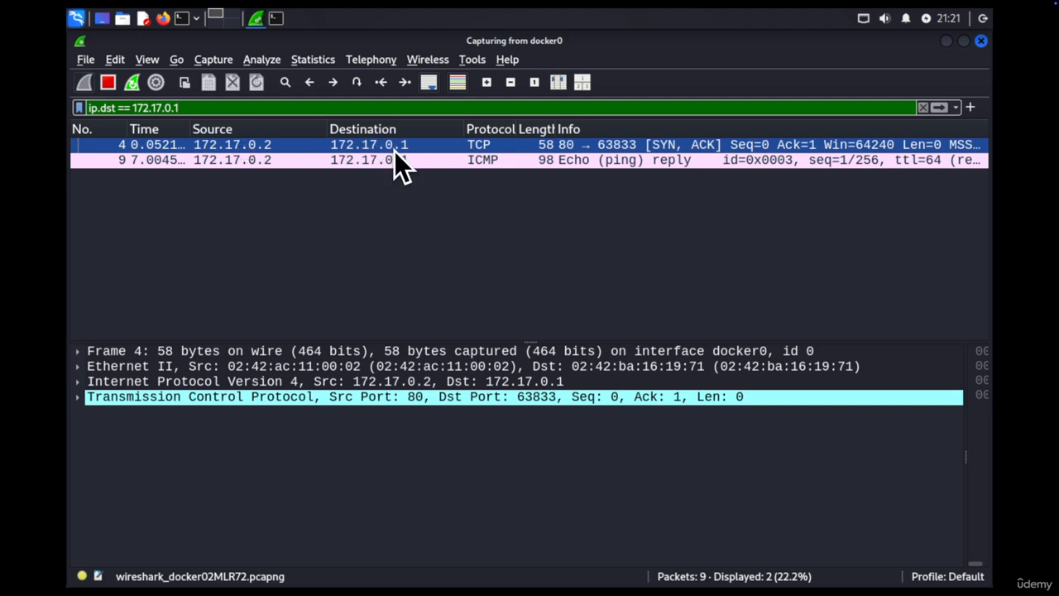
# Clear the display filter to list all captured packets and select the TCP SYN packet.
pyautogui.moveTo(201, 108); pyautogui.dragTo(83, 108)
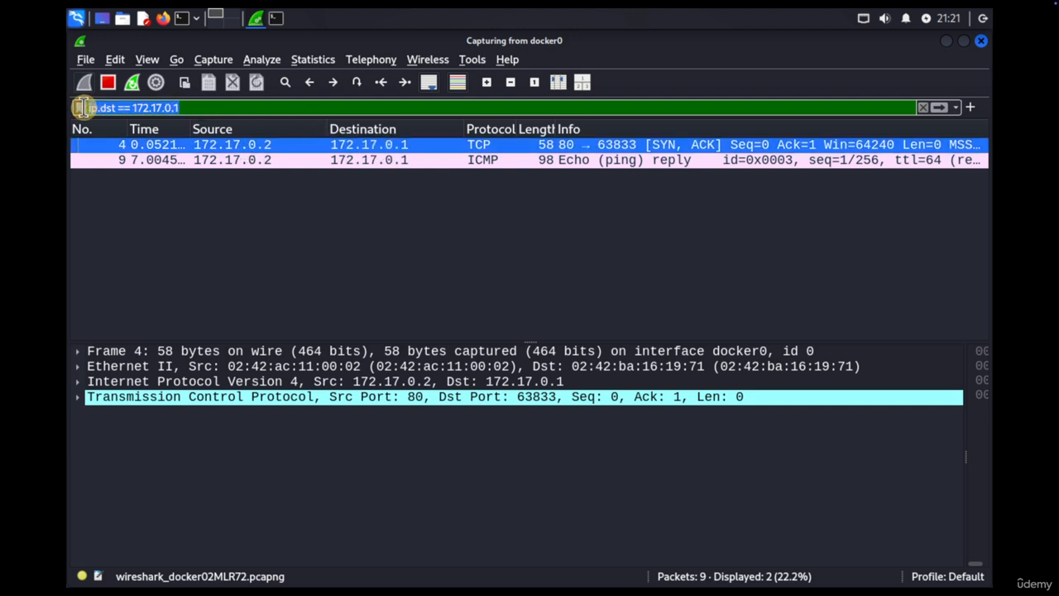
pyautogui.press('BackSpace')
pyautogui.press('Return')
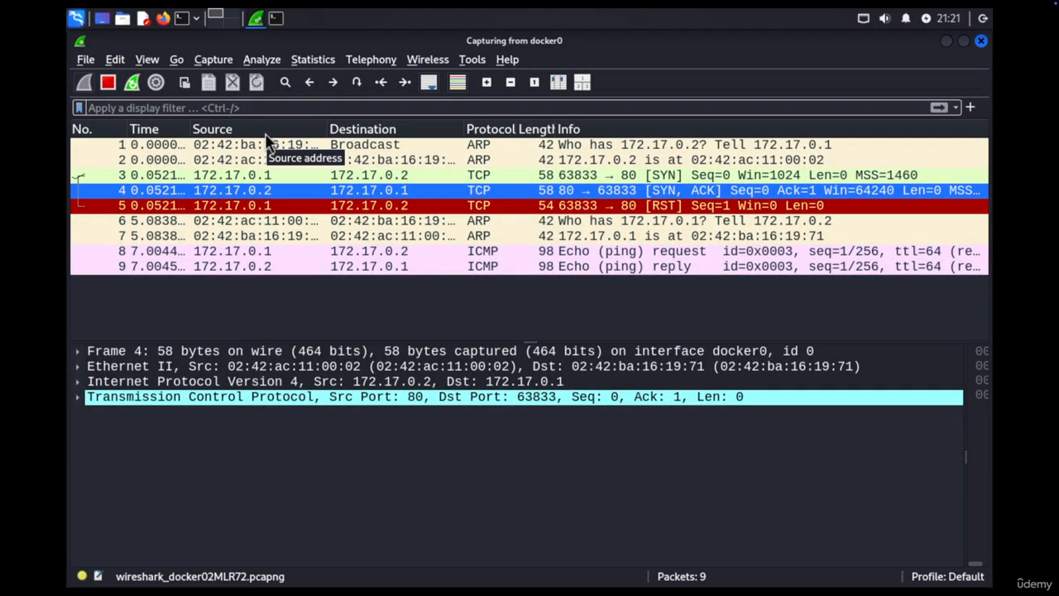
pyautogui.click(603, 176)
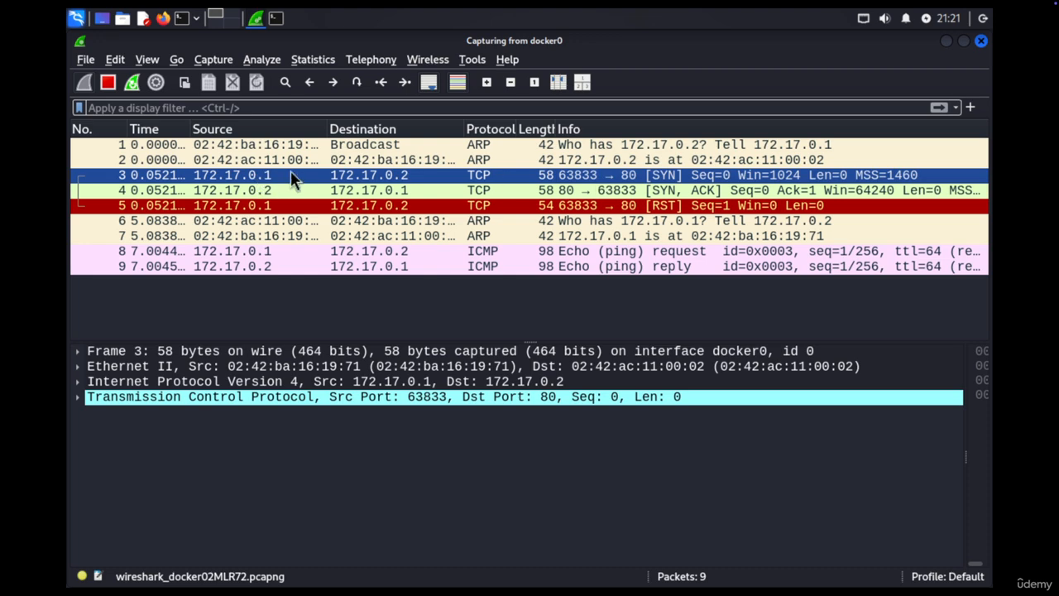
# Filter the capture for TCP packets sent to port 80 with tcp.dstport == 80.
pyautogui.click(150, 103)
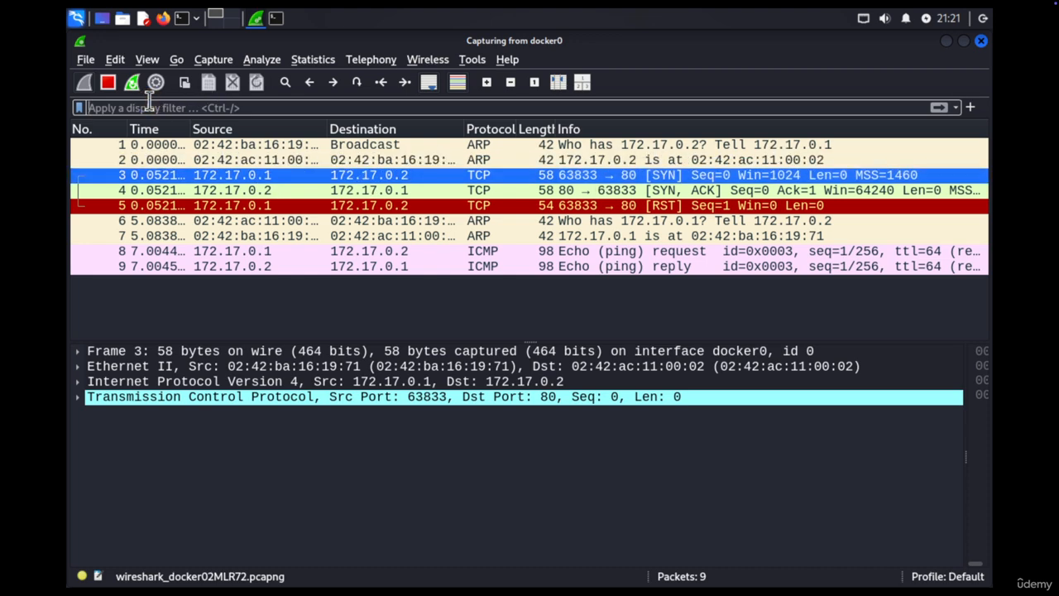
pyautogui.write('tcp.')
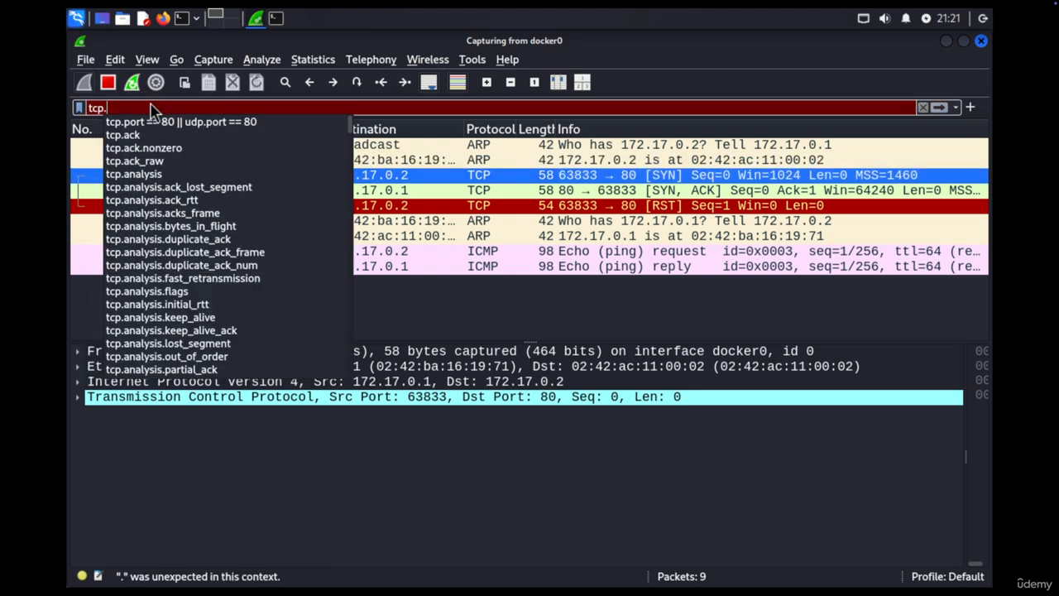
pyautogui.write('dstport')
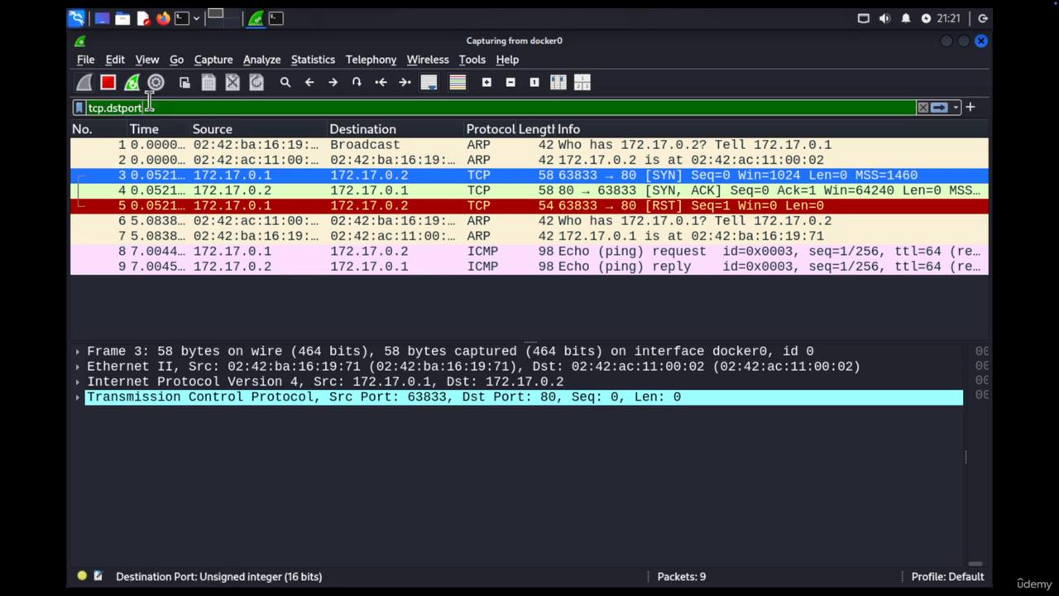
pyautogui.write(' == 80')
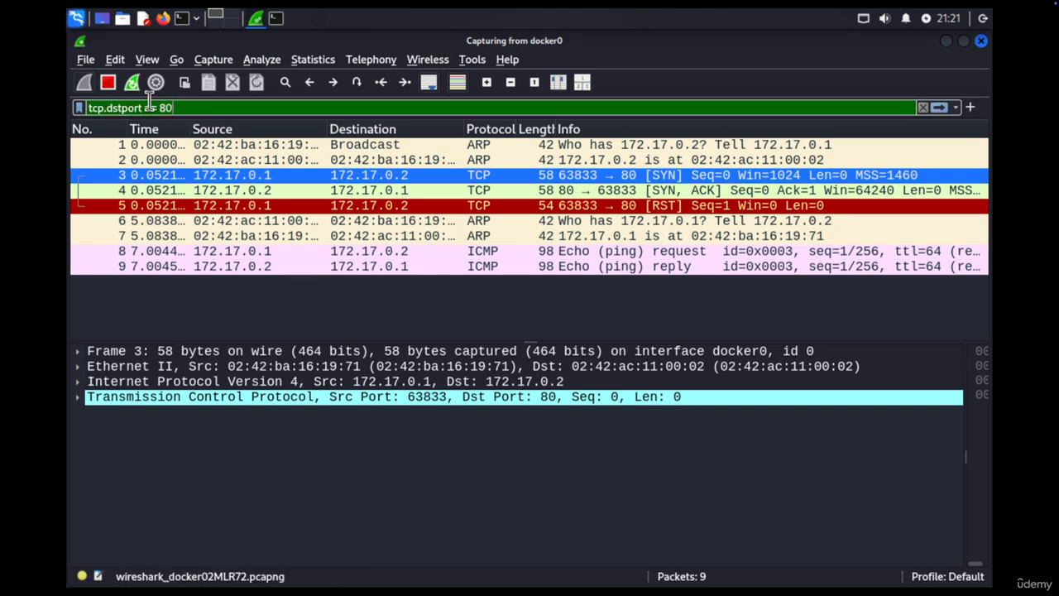
pyautogui.press('Return')
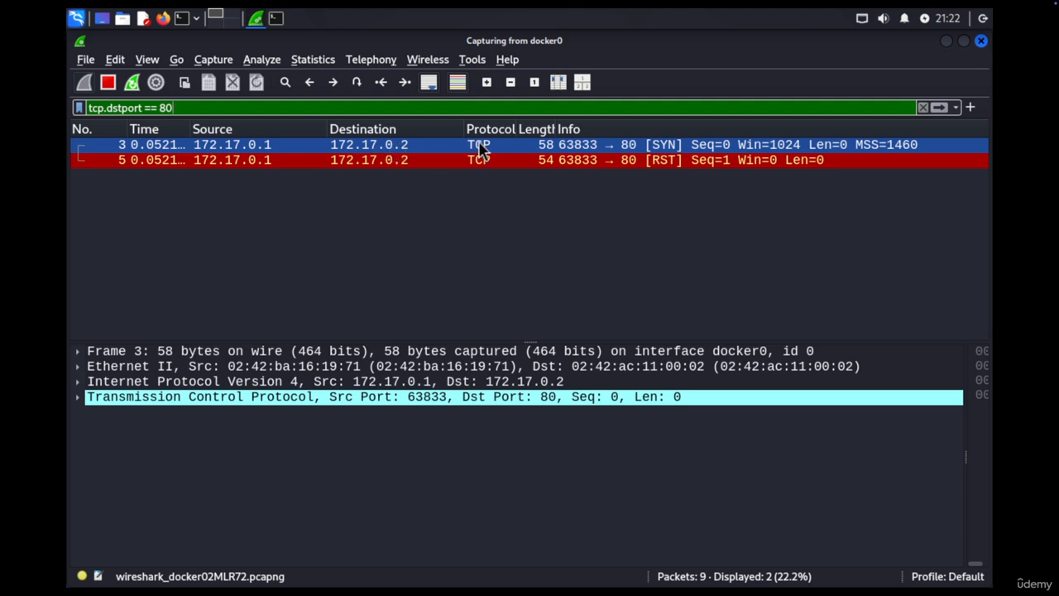
# Examine the Transmission Control Protocol and Internet Protocol Version 4 details of the SYN packet.
pyautogui.keyDown('shift'); pyautogui.click(215, 161); pyautogui.keyUp('shift')
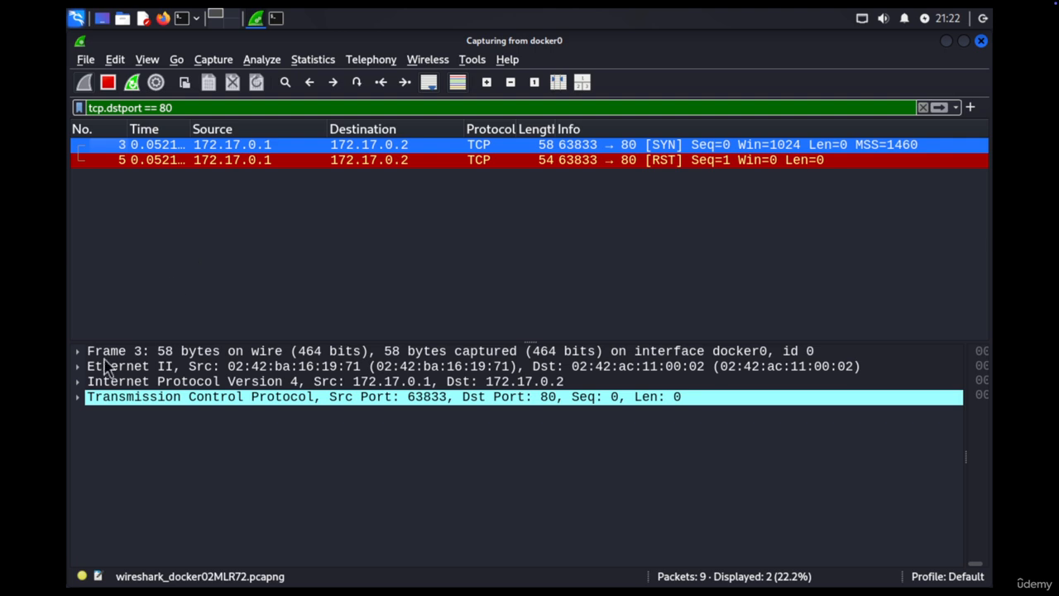
pyautogui.click(78, 398)
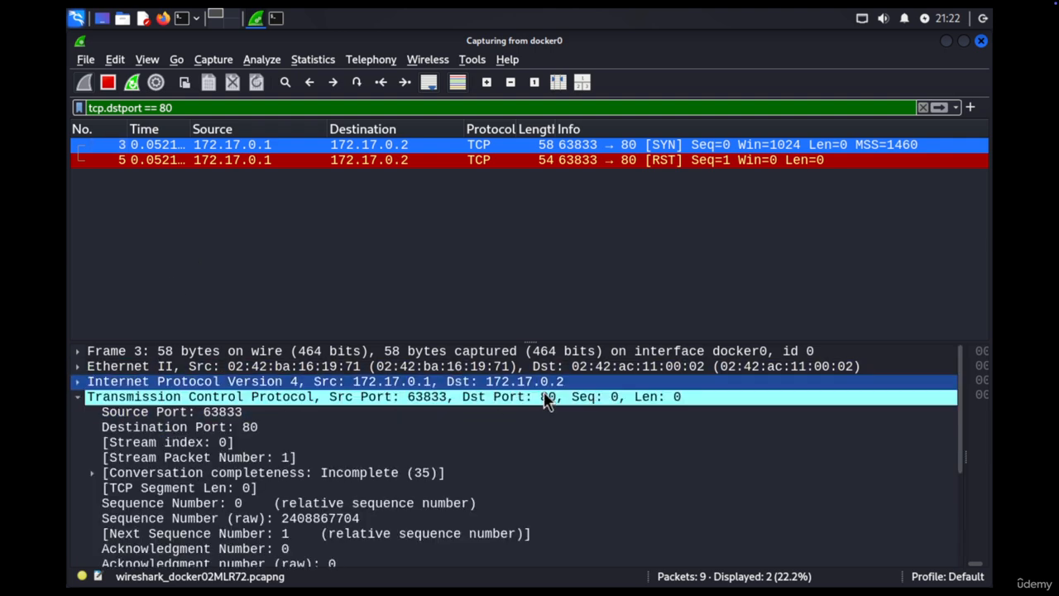
pyautogui.click(78, 381)
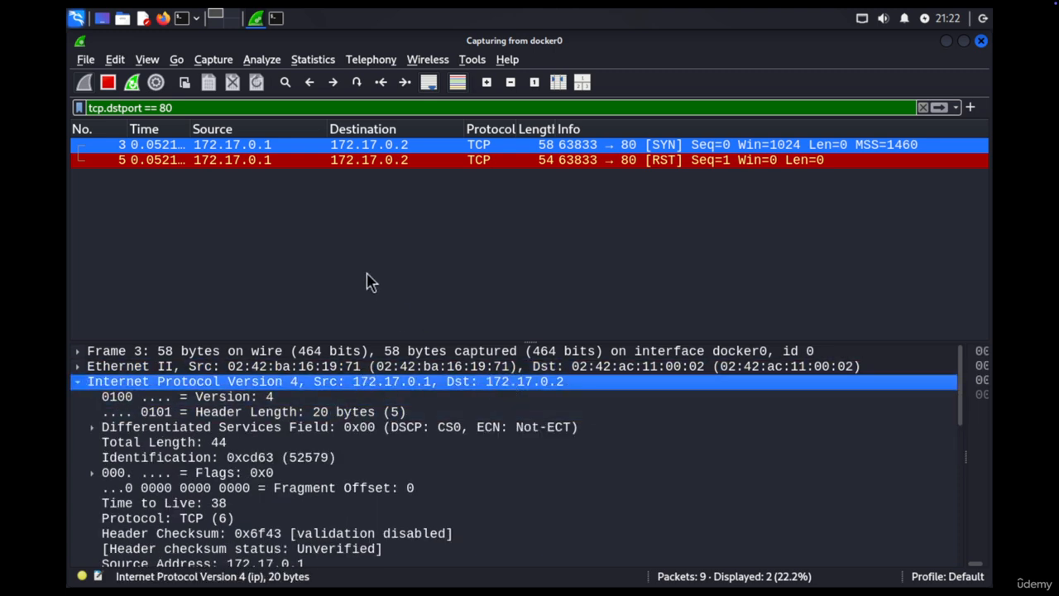
# Replace the display filter with icmp and select the echo reply packet.
pyautogui.tripleClick(201, 105)
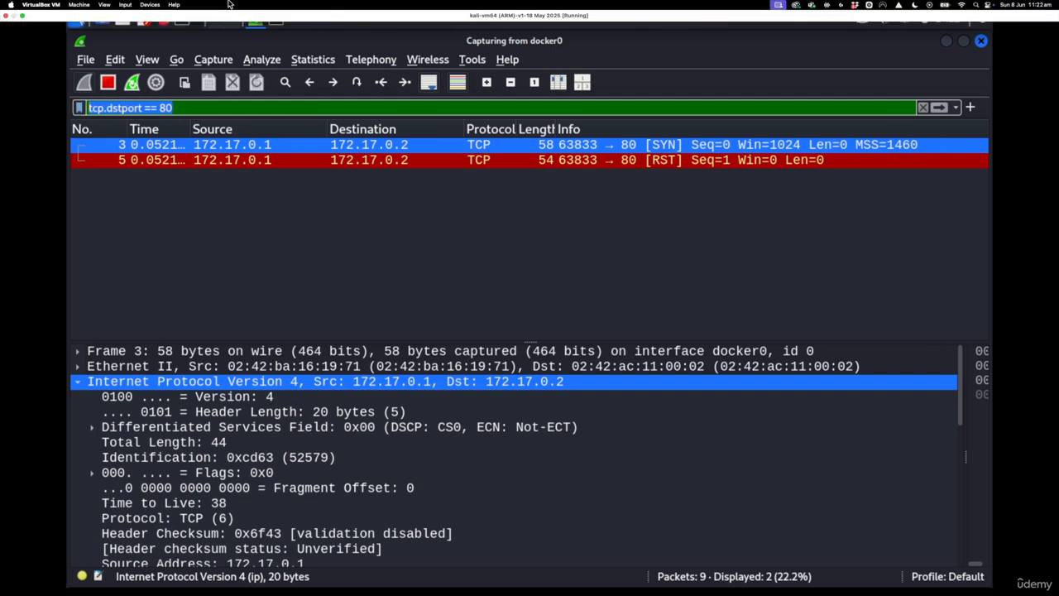
pyautogui.write('icmp')
pyautogui.press('Return')
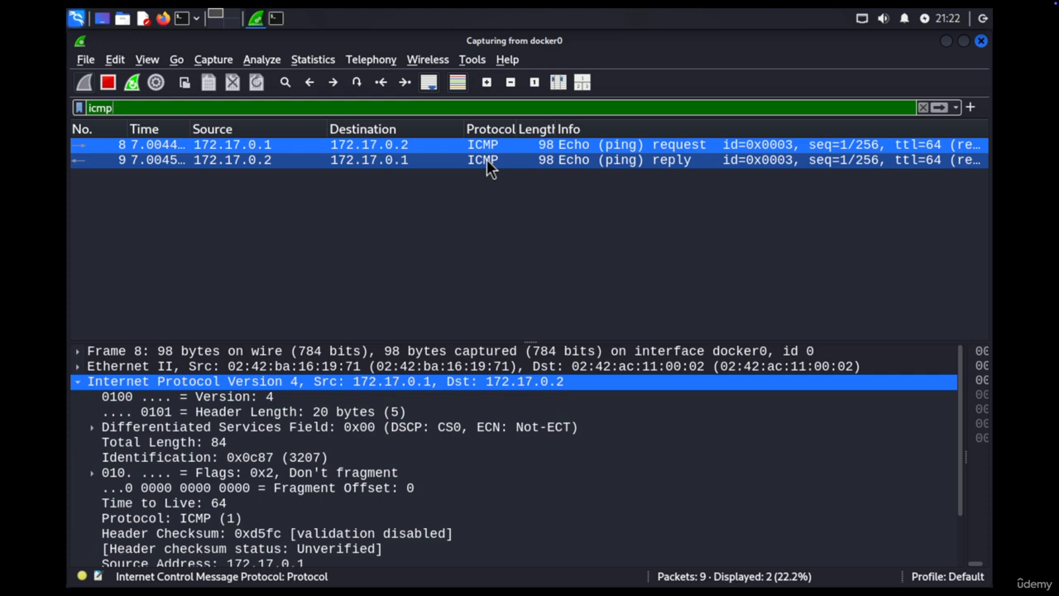
pyautogui.click(677, 161)
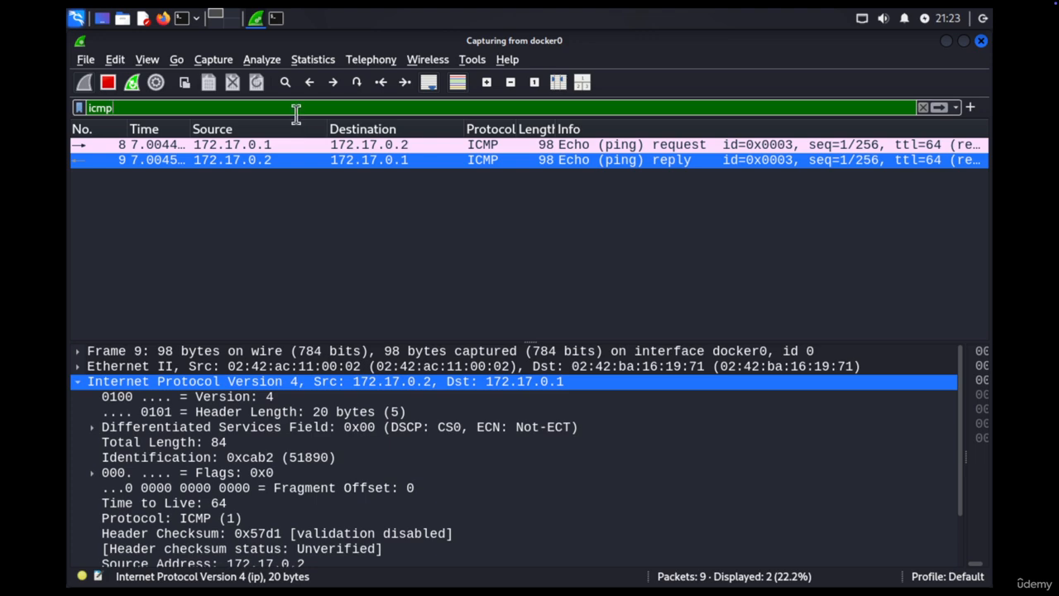
pyautogui.click(478, 159)
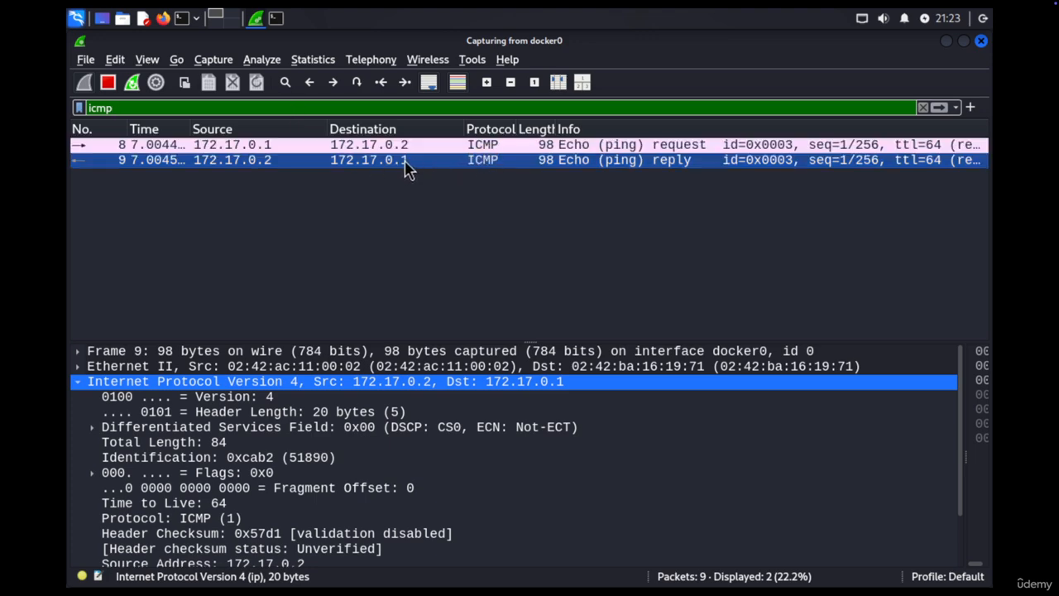
# Extend the display filter to icmp && ip.dst == 172.17.0.1 and select the echo reply packet.
pyautogui.click(130, 108)
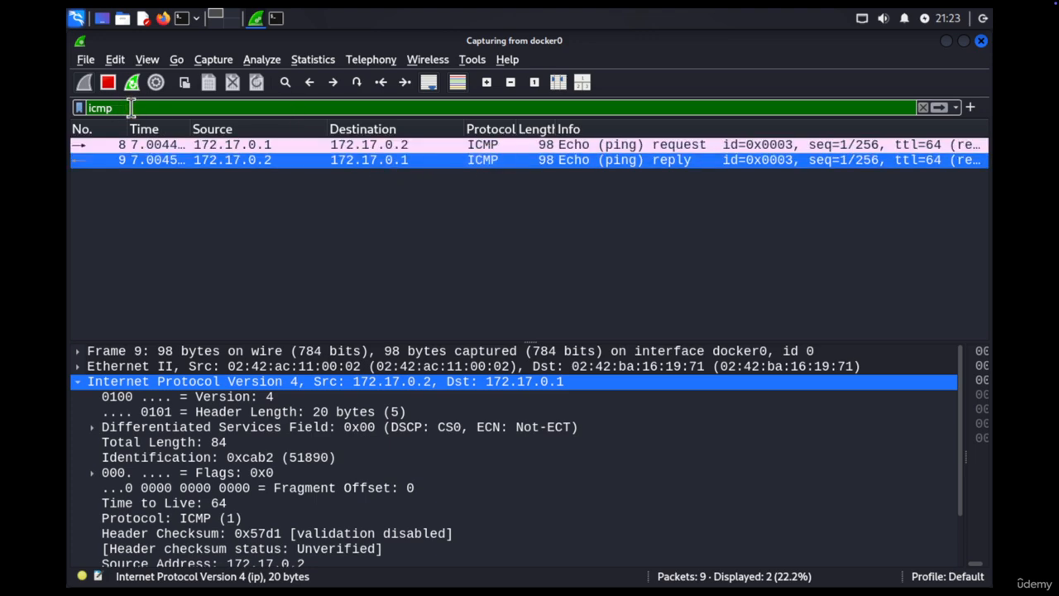
pyautogui.write('&& ip.d')
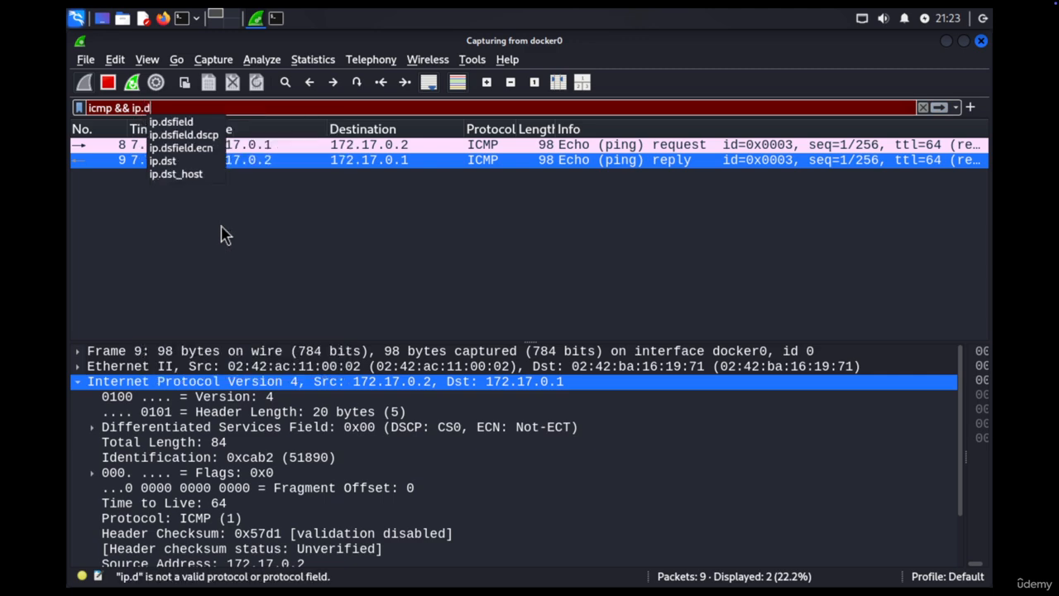
pyautogui.write('st == 172')
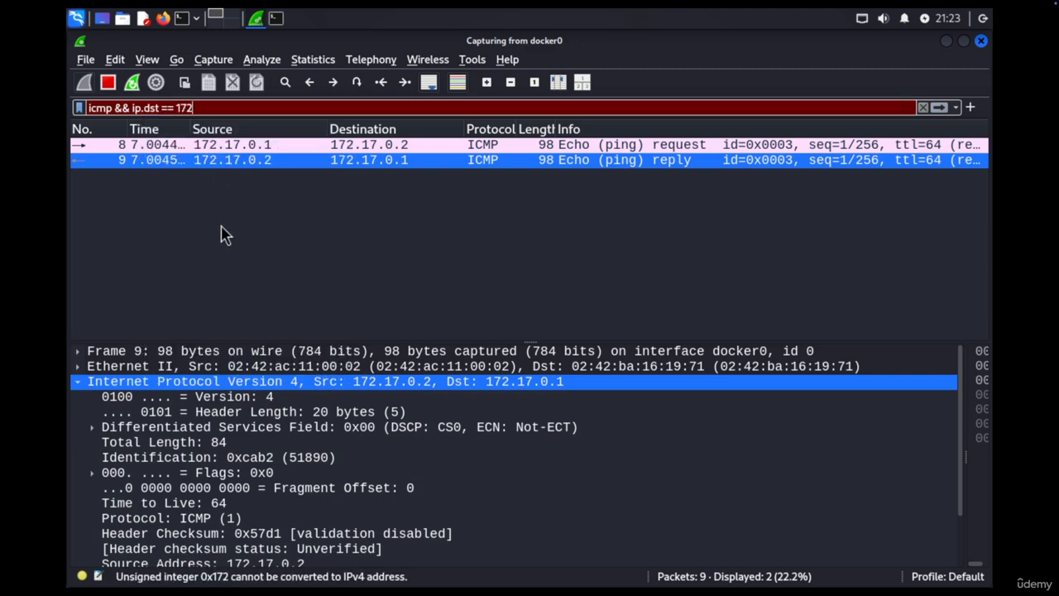
pyautogui.write('.17.0.1')
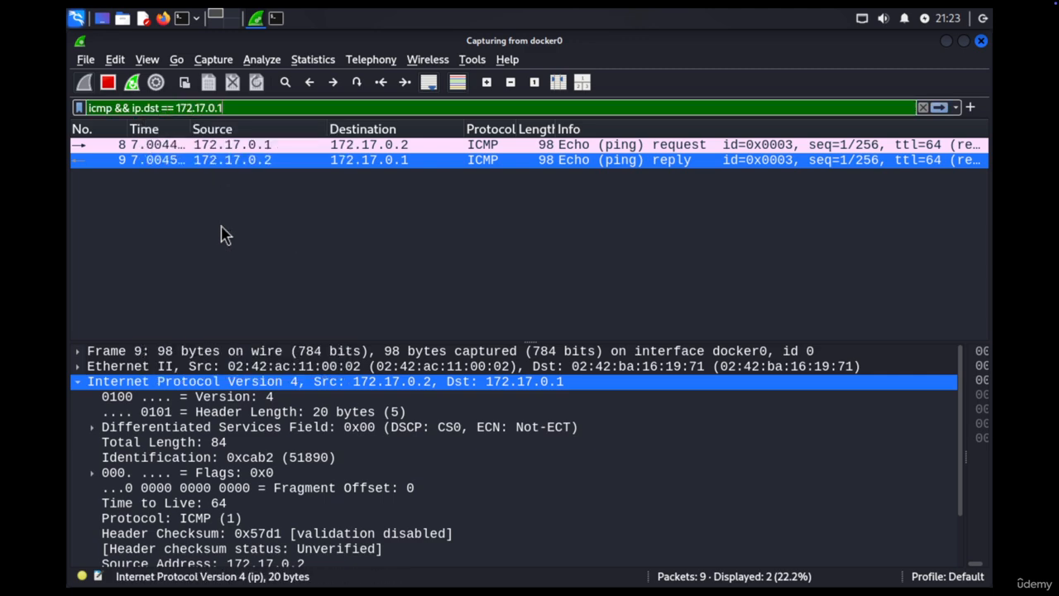
pyautogui.press('Return')
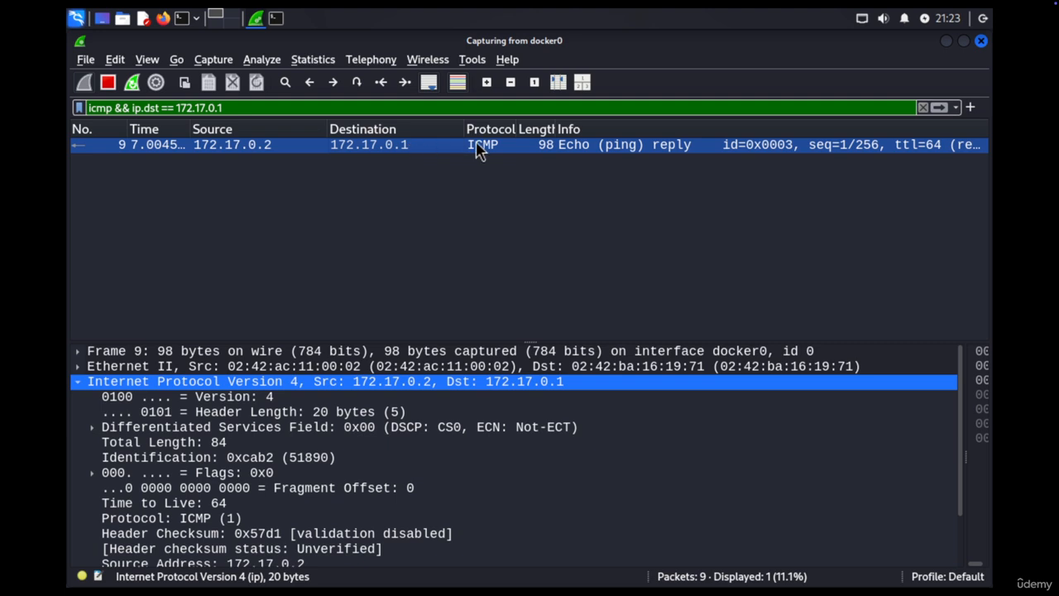
pyautogui.click(667, 146)
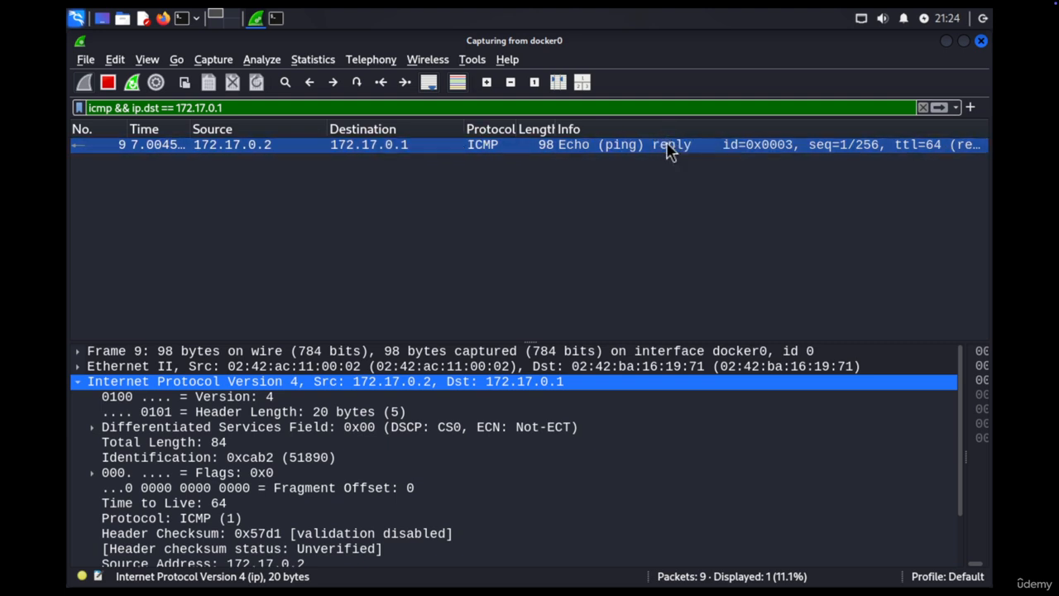
# Exclude ICMP packets from the packet list with the display filter !icmp.
pyautogui.moveTo(227, 108); pyautogui.dragTo(95, 110)
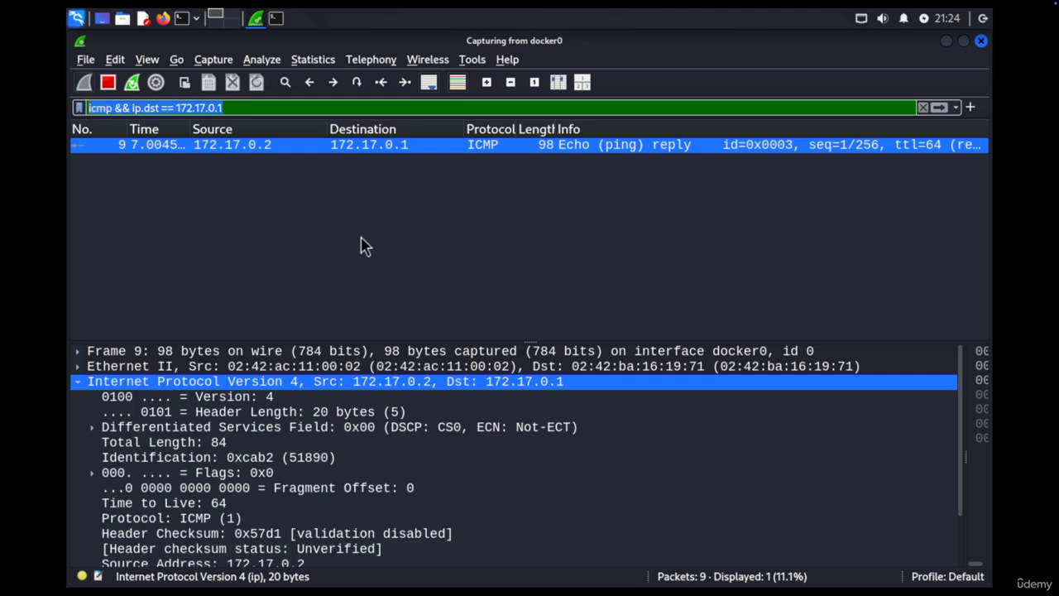
pyautogui.write('!icmp')
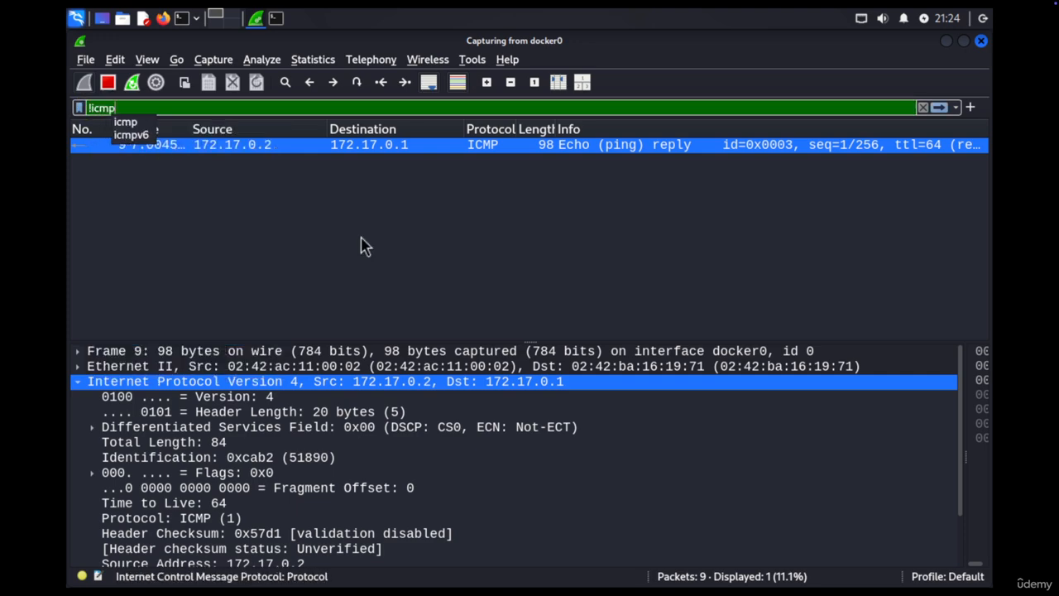
pyautogui.press('Return')
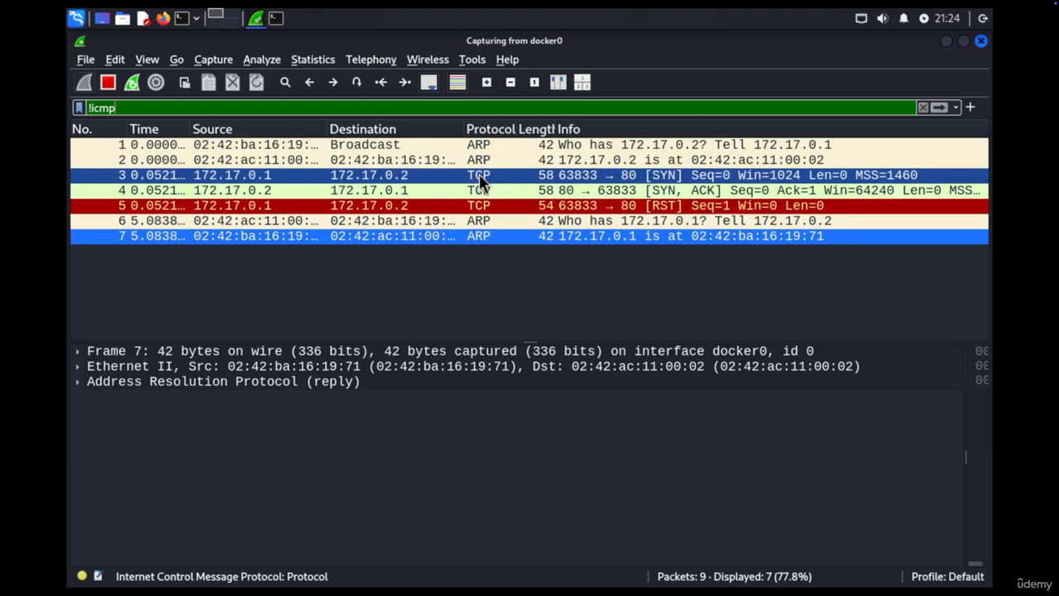
# Change the display filter to !tcp to exclude TCP packets from the packet list.
pyautogui.moveTo(123, 109); pyautogui.dragTo(93, 109)
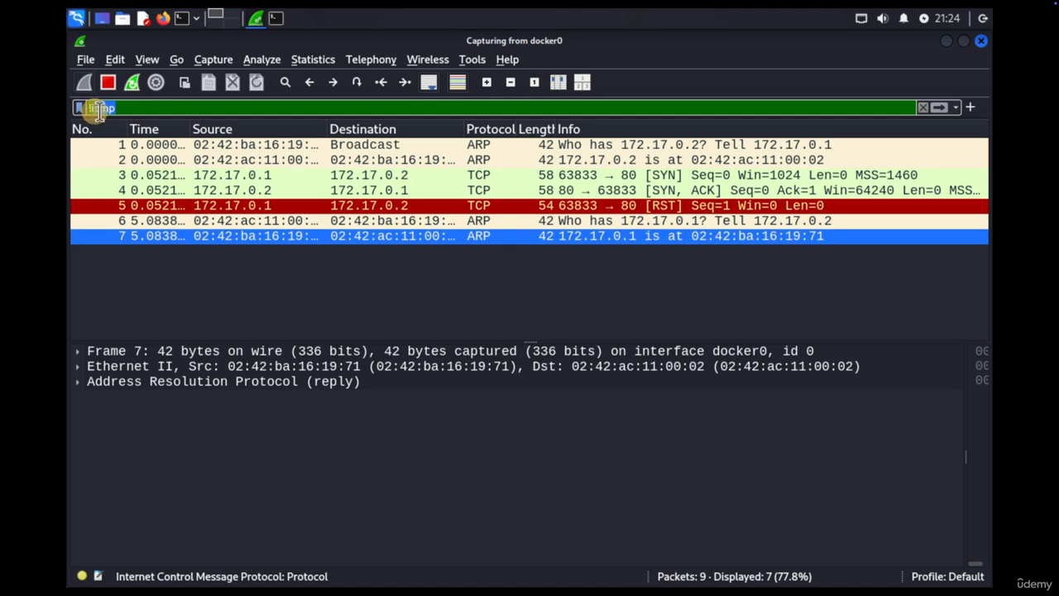
pyautogui.press('BackSpace')
pyautogui.write('tcp')
pyautogui.press('Return')
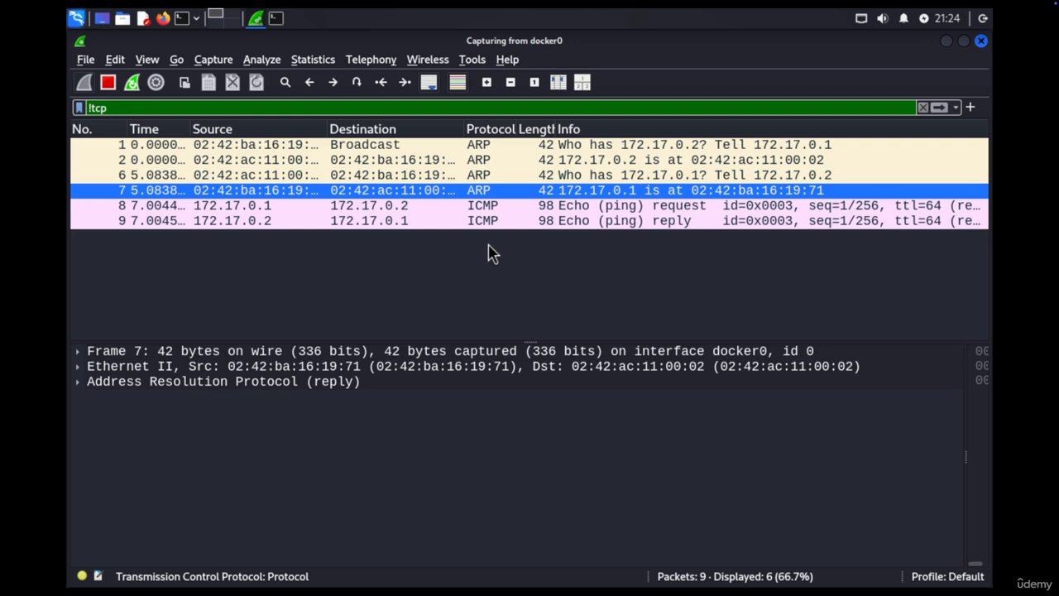
pyautogui.click(164, 19)
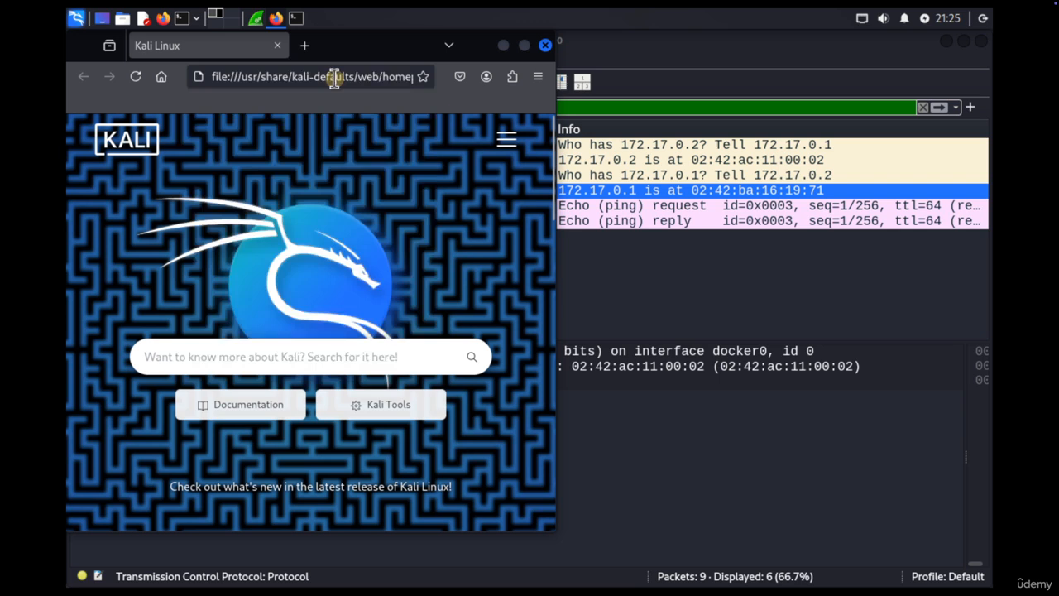
pyautogui.click(331, 76)
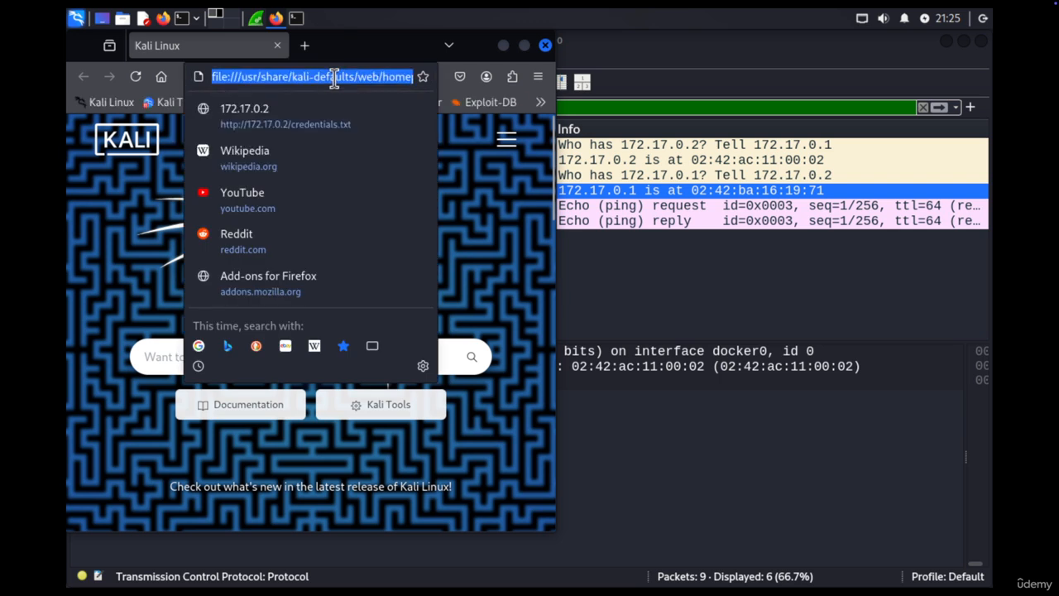
pyautogui.write('http://')
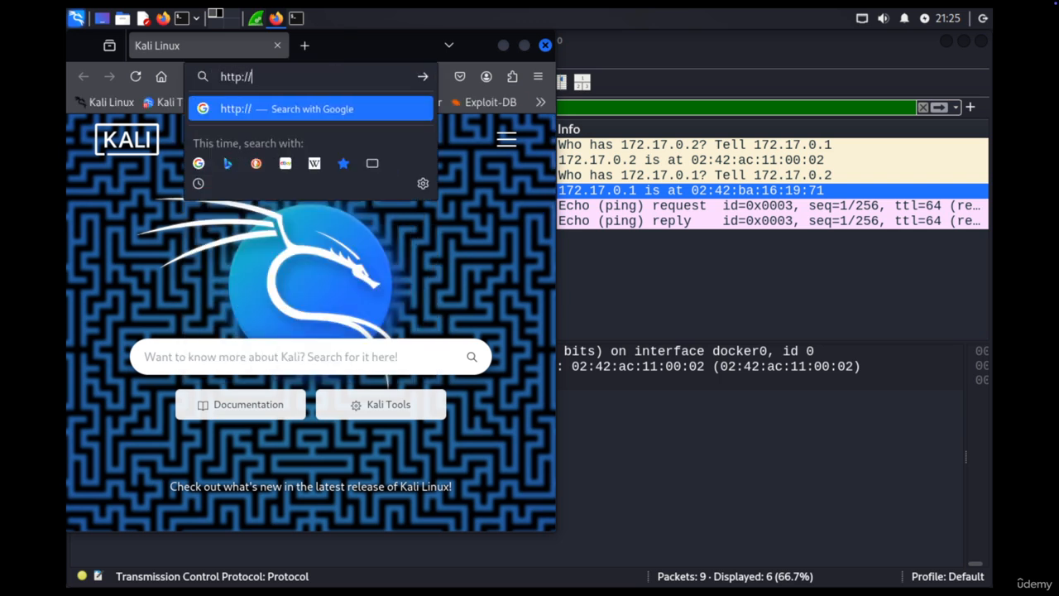
pyautogui.write('172.17.0.2/')
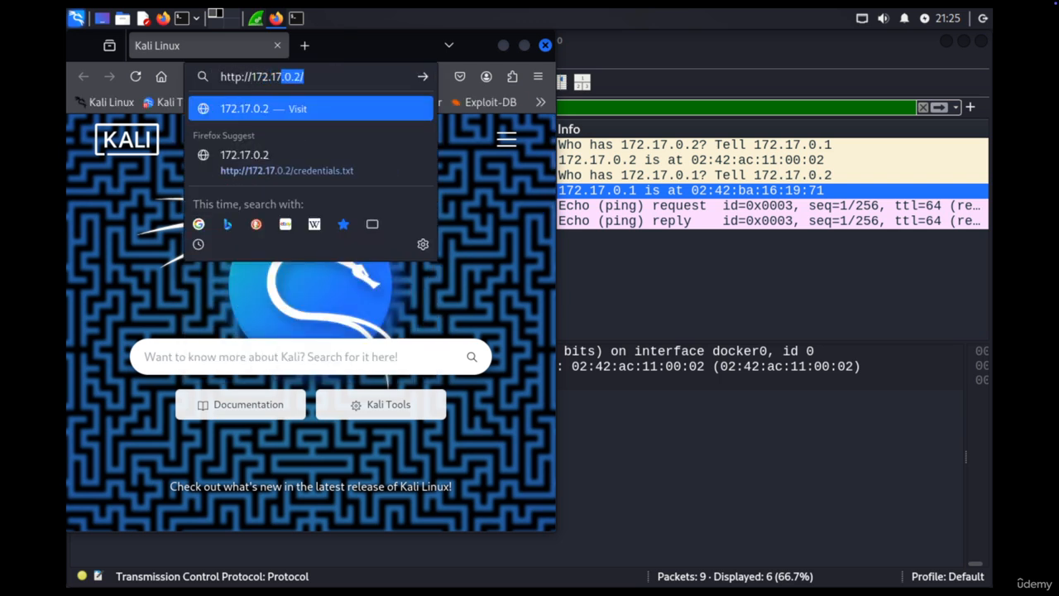
pyautogui.press('Return')
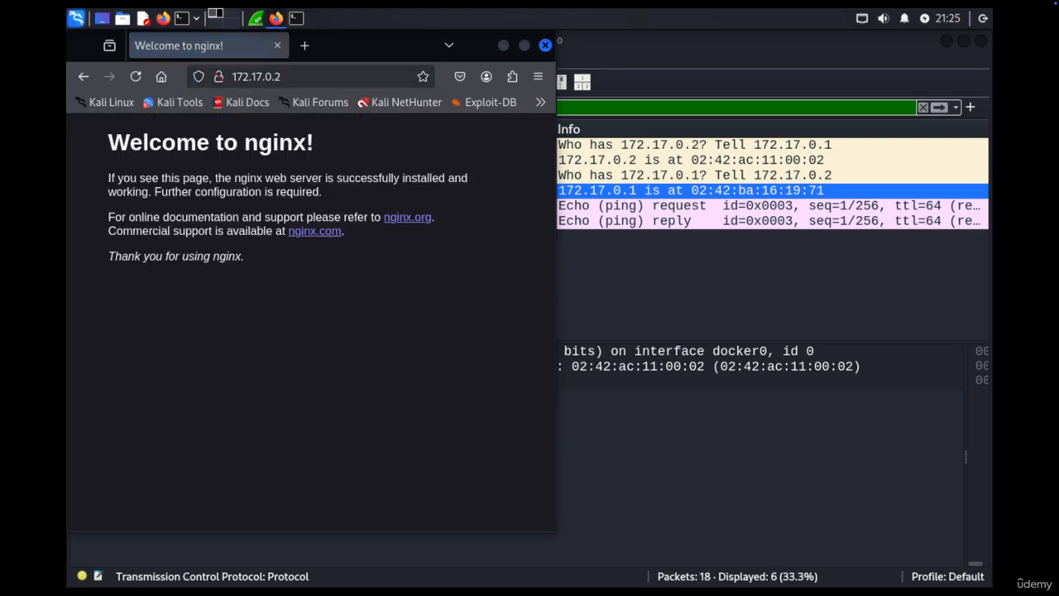
pyautogui.click(545, 44)
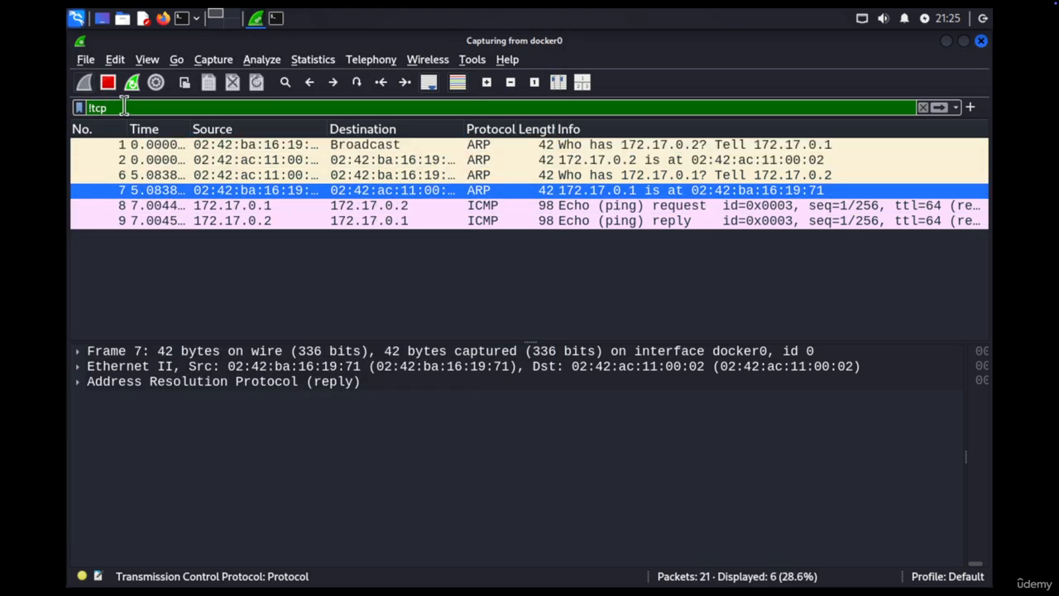
# Clear the !tcp display filter and look through the HTTP and TCP packets of the web page visit.
pyautogui.press('BackSpace')
pyautogui.press('BackSpace')
pyautogui.press('BackSpace')
pyautogui.press('BackSpace')
pyautogui.press('Return')
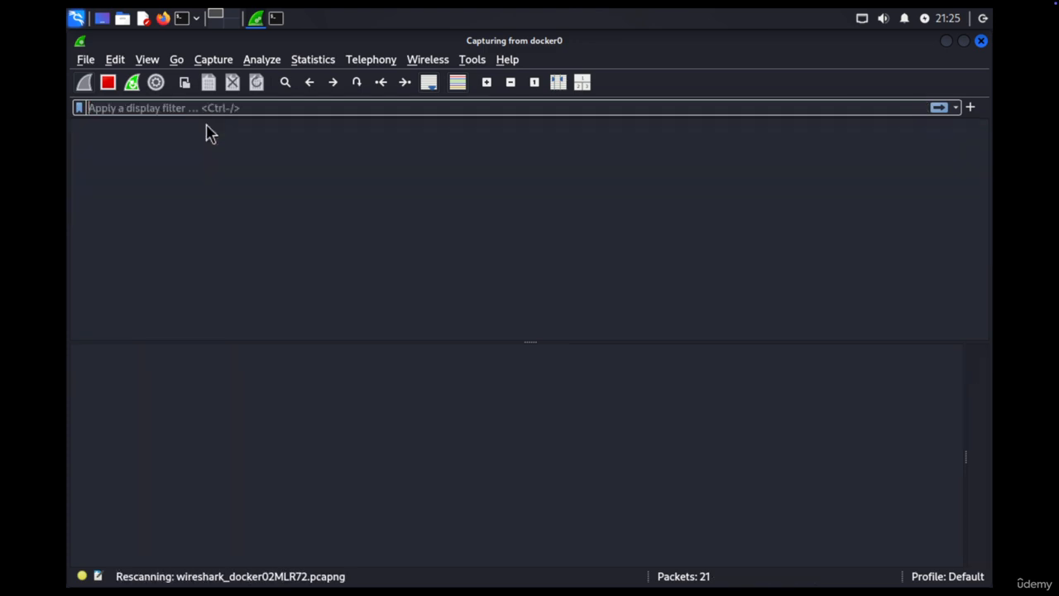
pyautogui.scroll(-3, 274, 282)
pyautogui.click(289, 298)
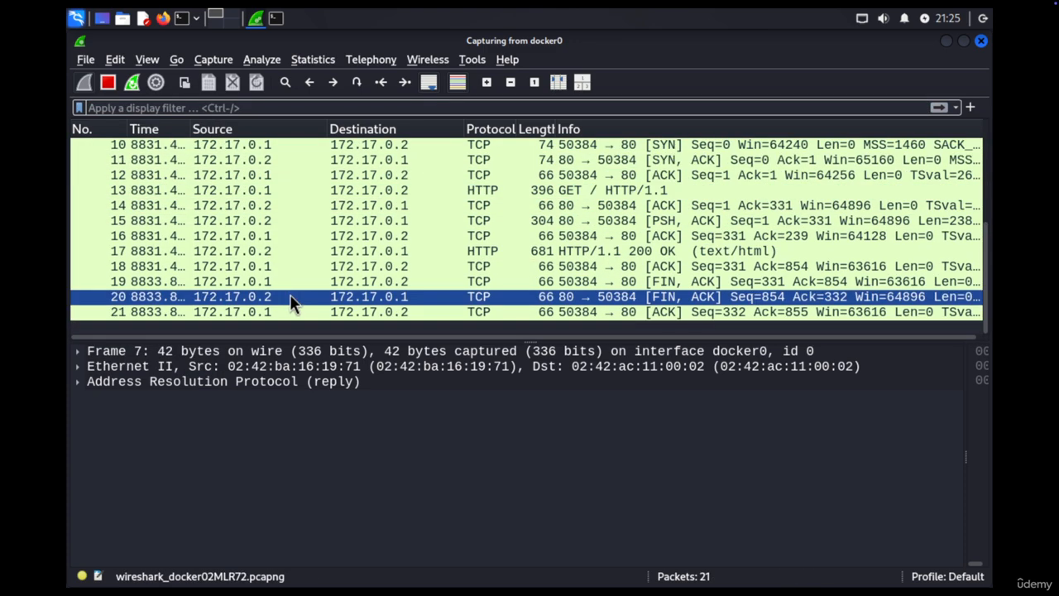
pyautogui.click(439, 266)
pyautogui.click(463, 194)
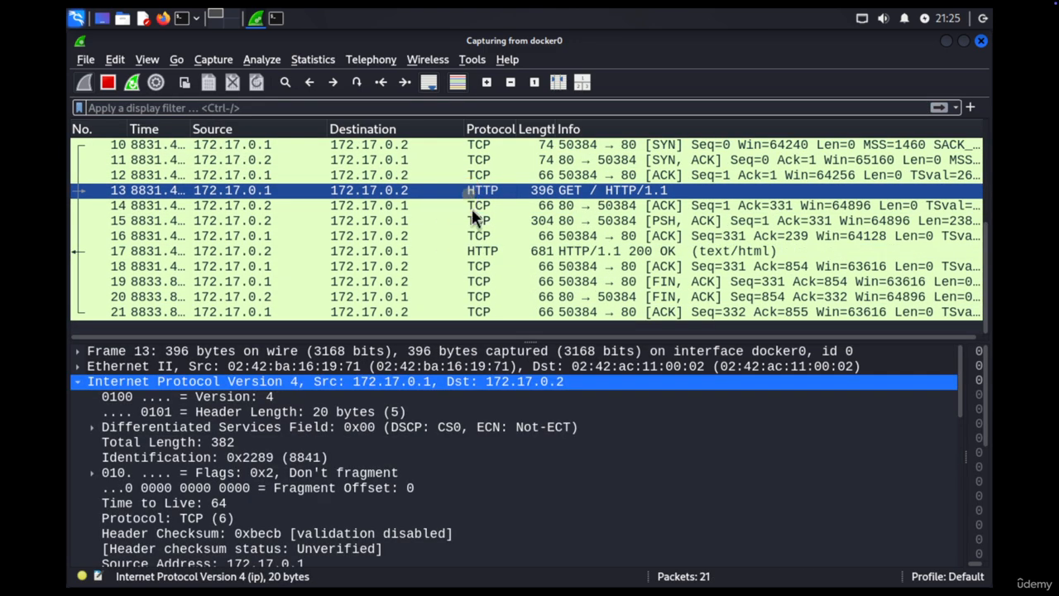
pyautogui.click(476, 239)
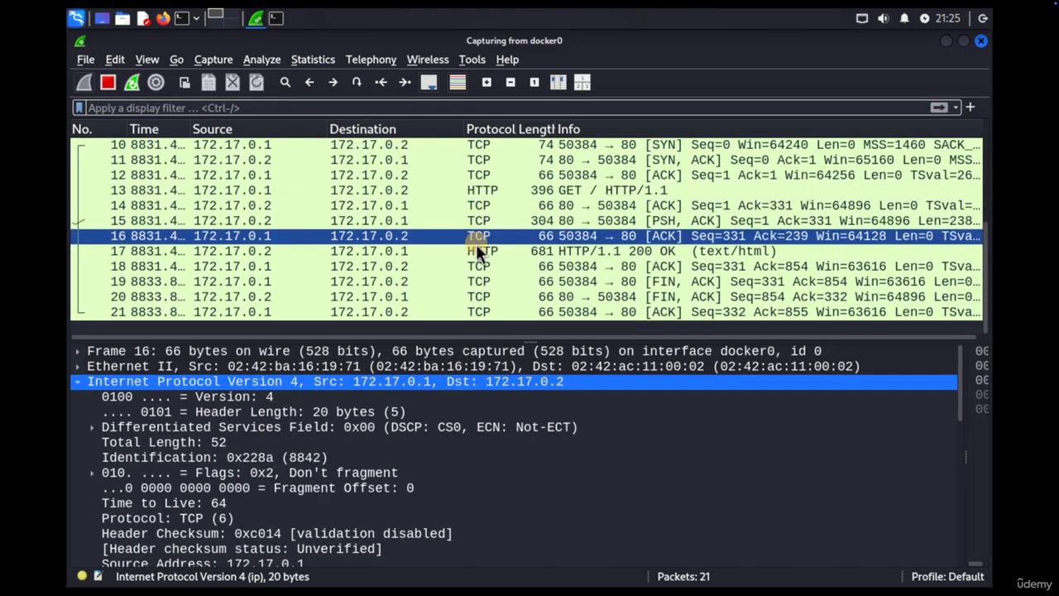
# Apply the display filter http and select the HTTP/1.1 200 OK response packet.
pyautogui.click(182, 108)
pyautogui.write('http')
pyautogui.press('Return')
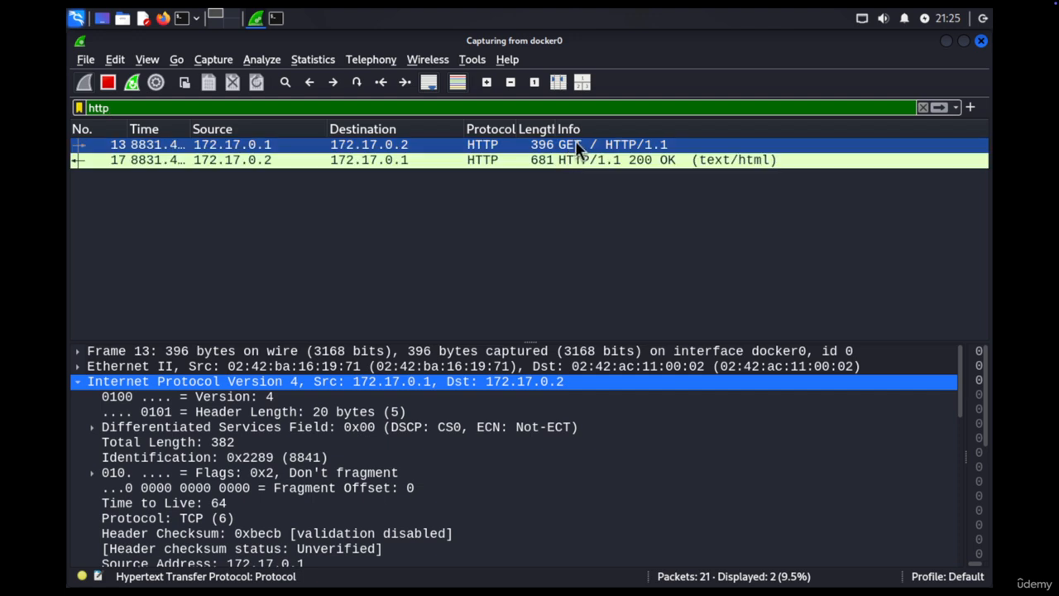
pyautogui.click(237, 142)
pyautogui.keyDown('ctrl'); pyautogui.click(310, 162); pyautogui.keyUp('ctrl')
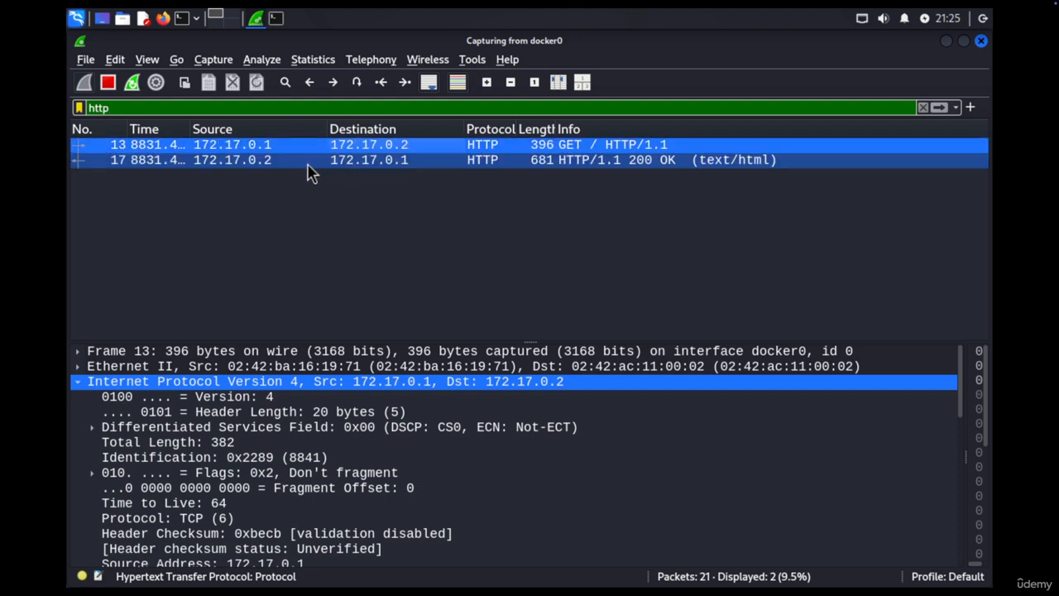
pyautogui.click(242, 163)
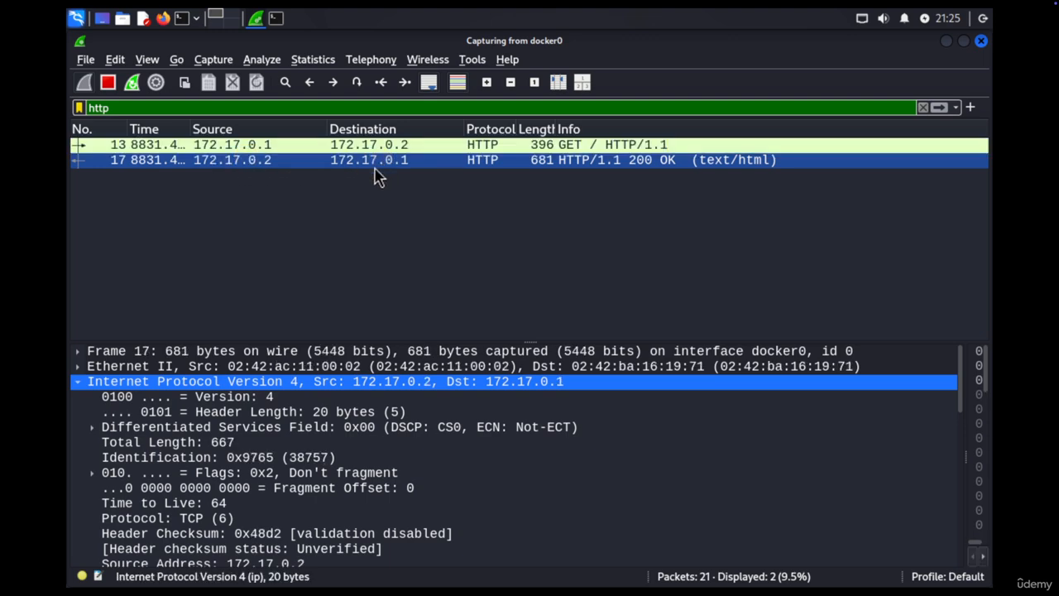
# Collapse the response packet's Internet Protocol Version 4 and Transmission Control Protocol sections and compare their source and destination summaries.
pyautogui.click(77, 382)
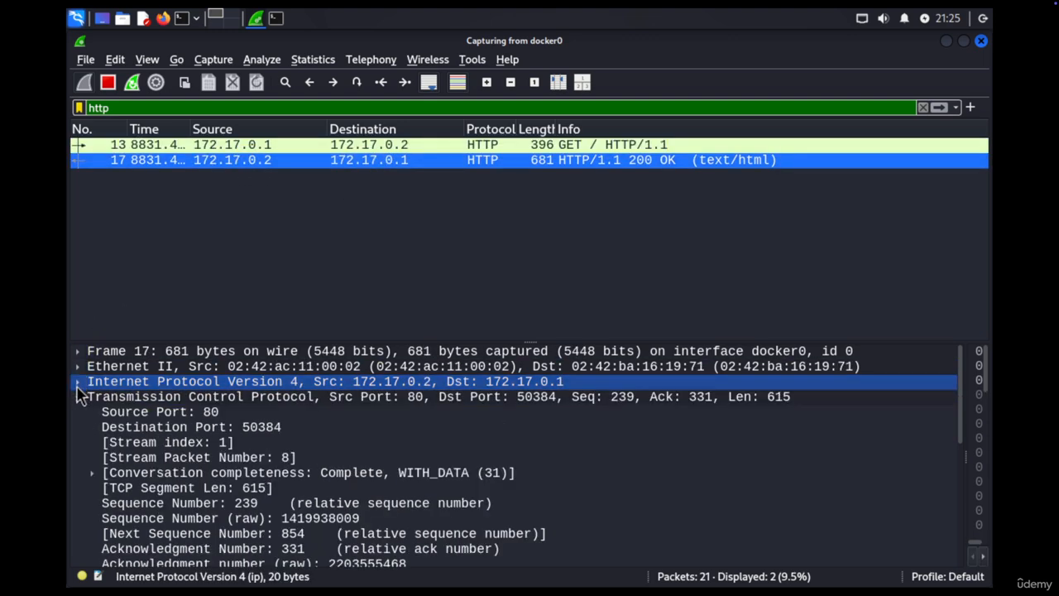
pyautogui.click(79, 397)
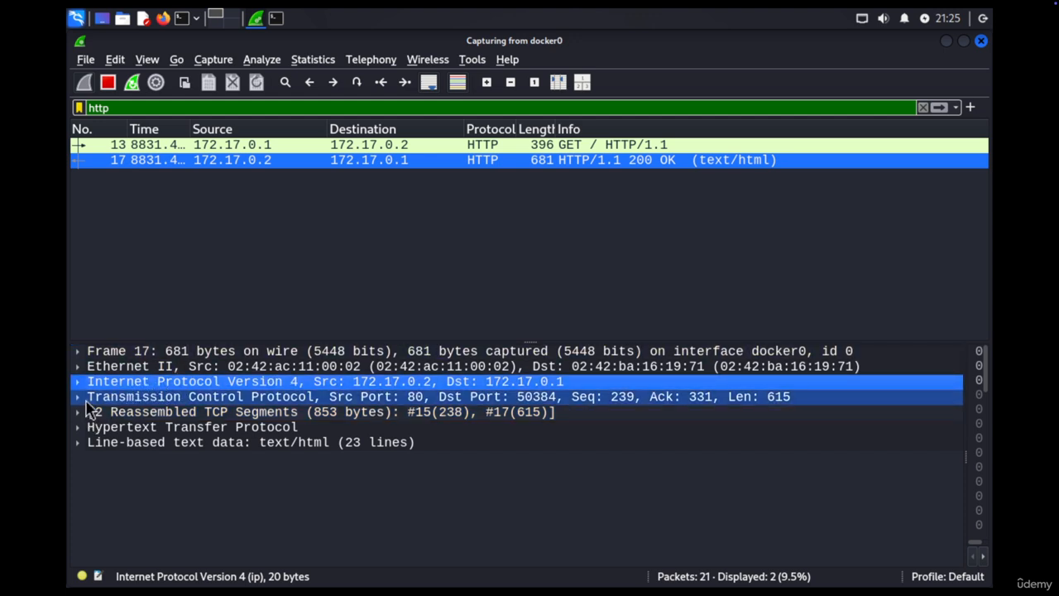
pyautogui.click(125, 399)
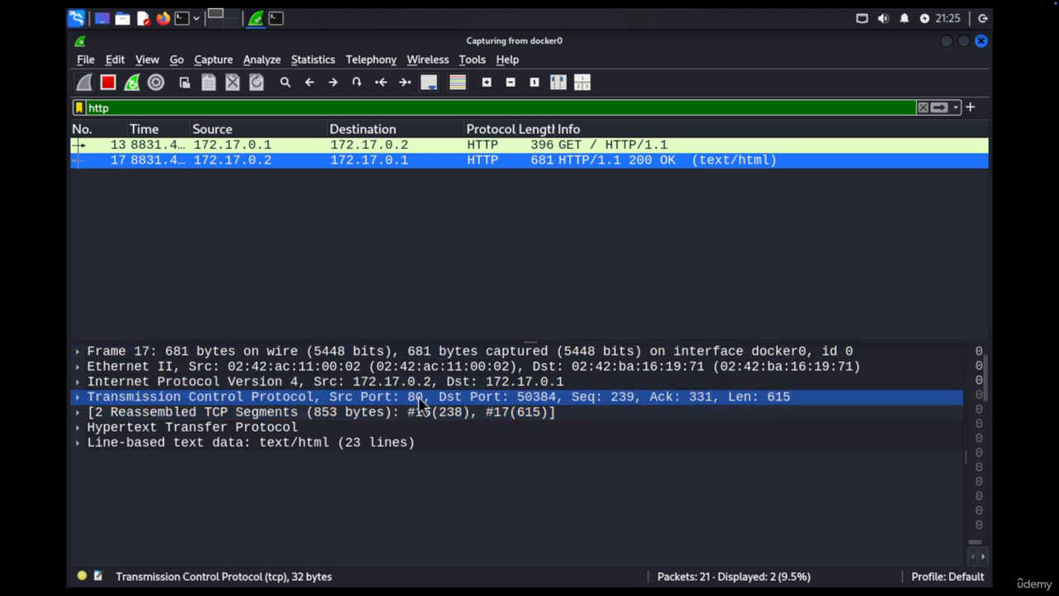
pyautogui.click(157, 382)
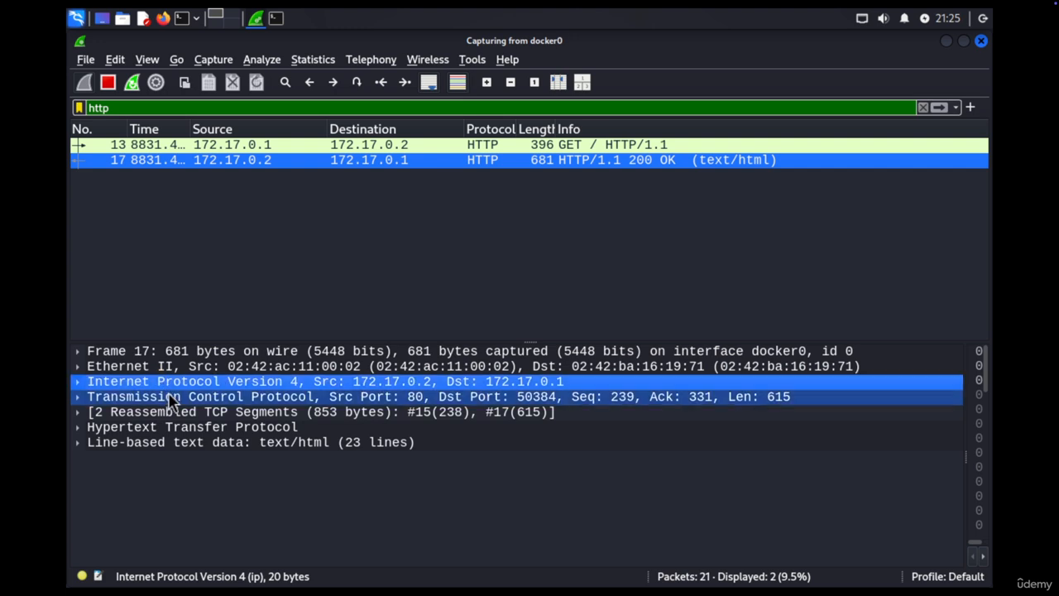
pyautogui.click(169, 399)
# Select the GET / HTTP/1.1 request packet and expand its Hypertext Transfer Protocol section.
pyautogui.click(154, 147)
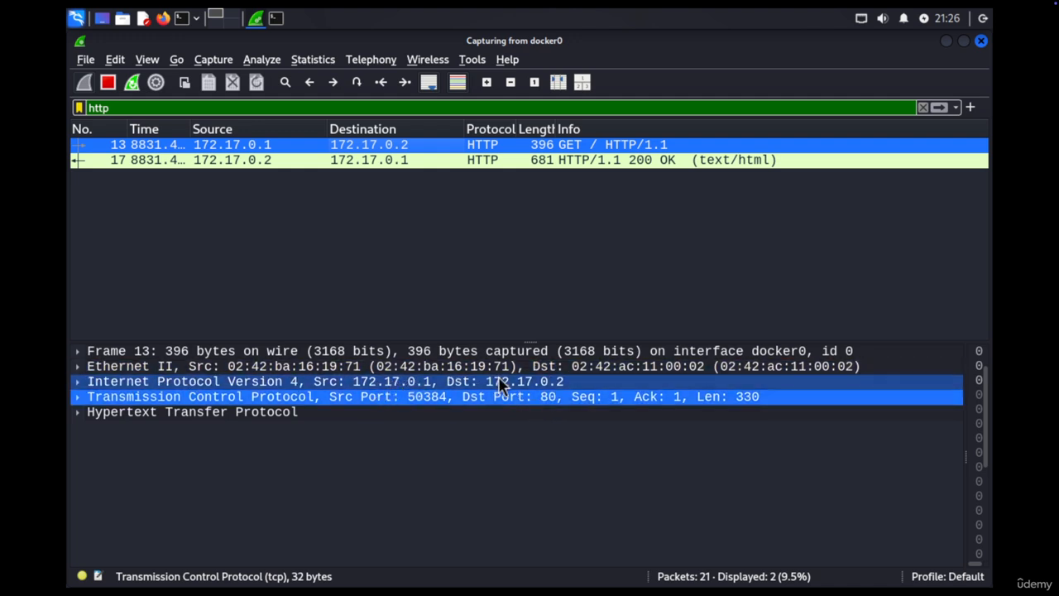
pyautogui.click(438, 382)
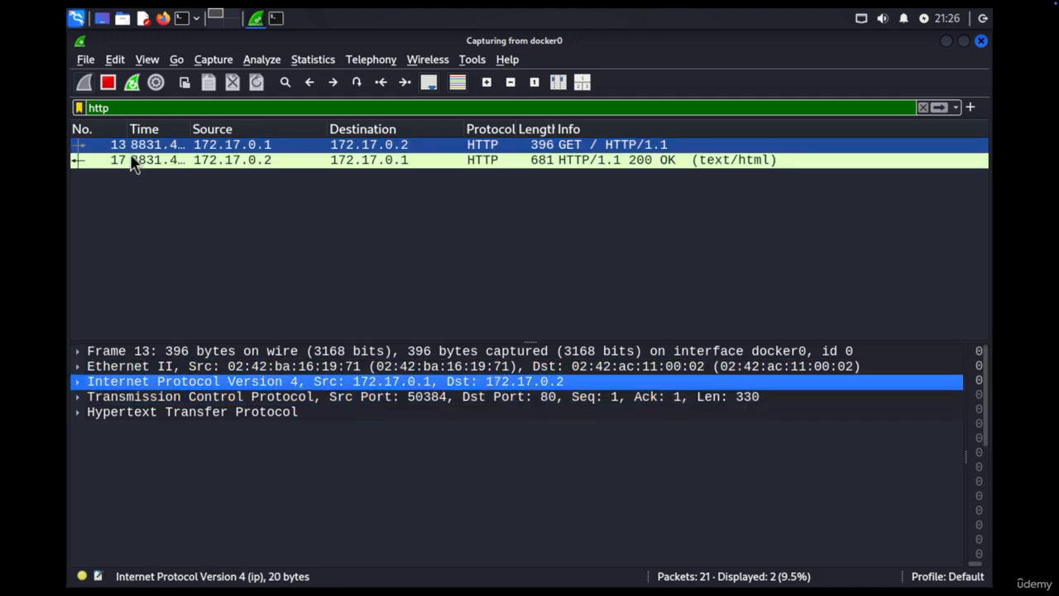
pyautogui.click(78, 413)
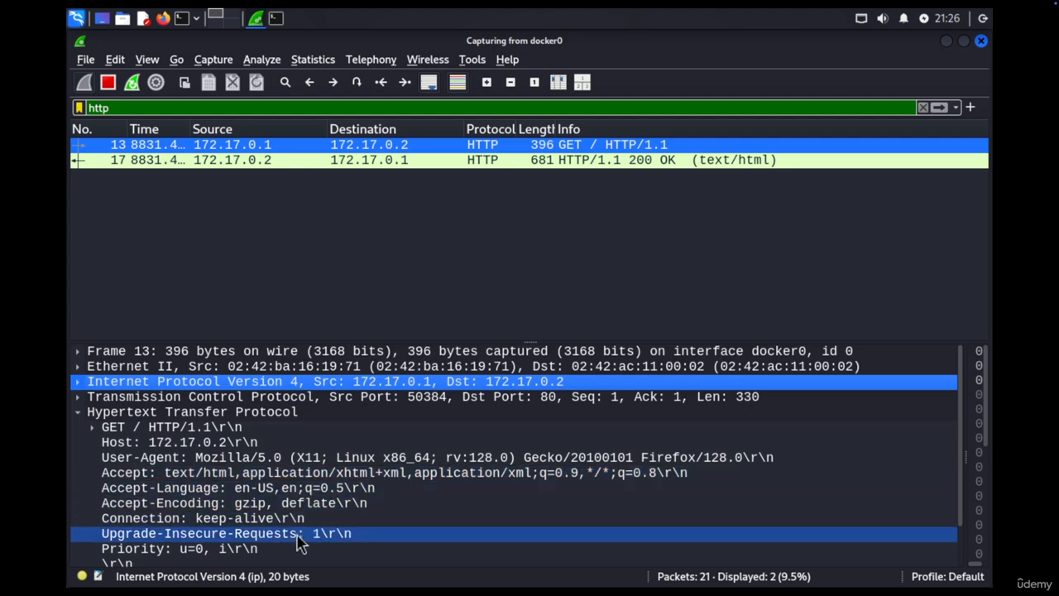
pyautogui.scroll(-1, 299, 542)
pyautogui.scroll(1, 320, 515)
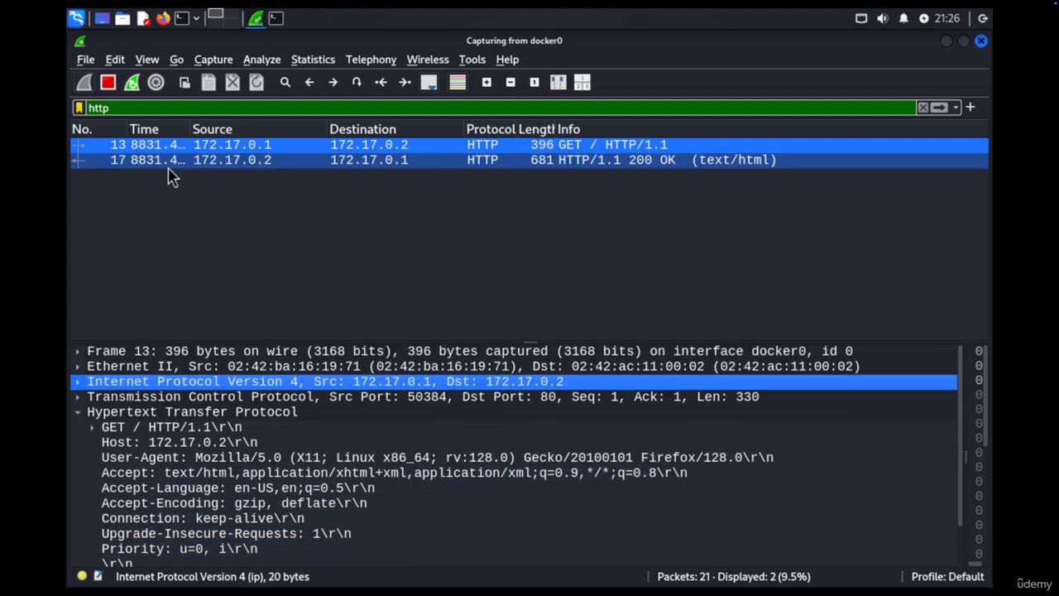
# Select the HTTP/1.1 200 OK response packet and examine its status line and its Server and Date headers.
pyautogui.click(172, 159)
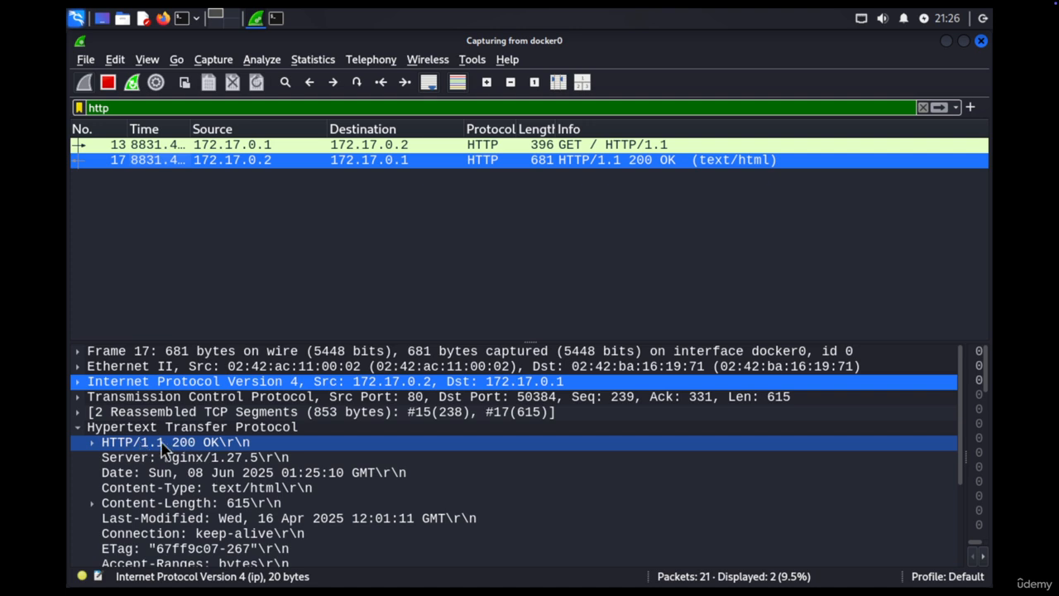
pyautogui.click(185, 443)
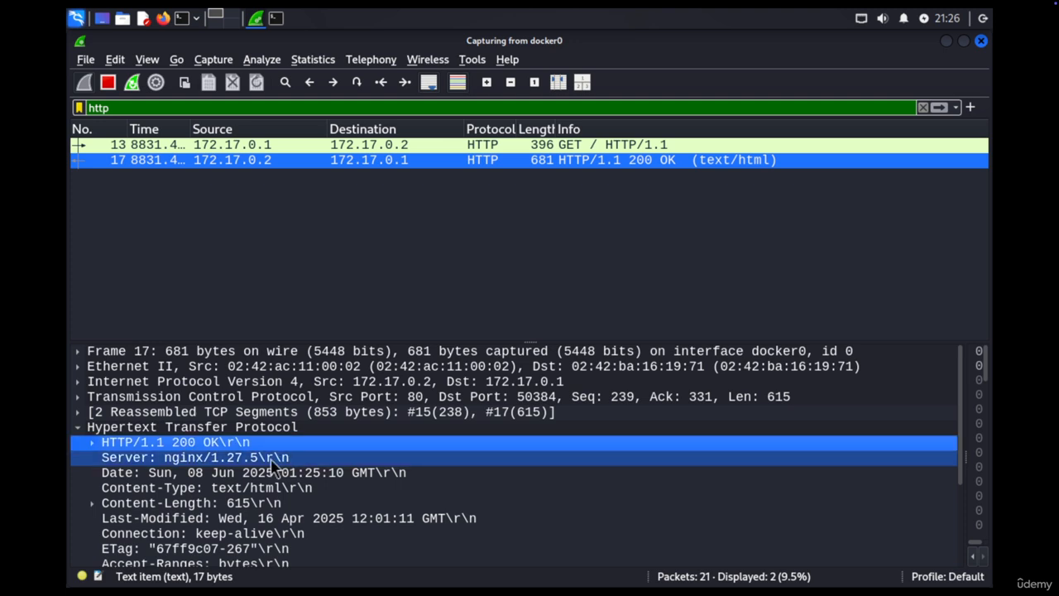
pyautogui.click(182, 458)
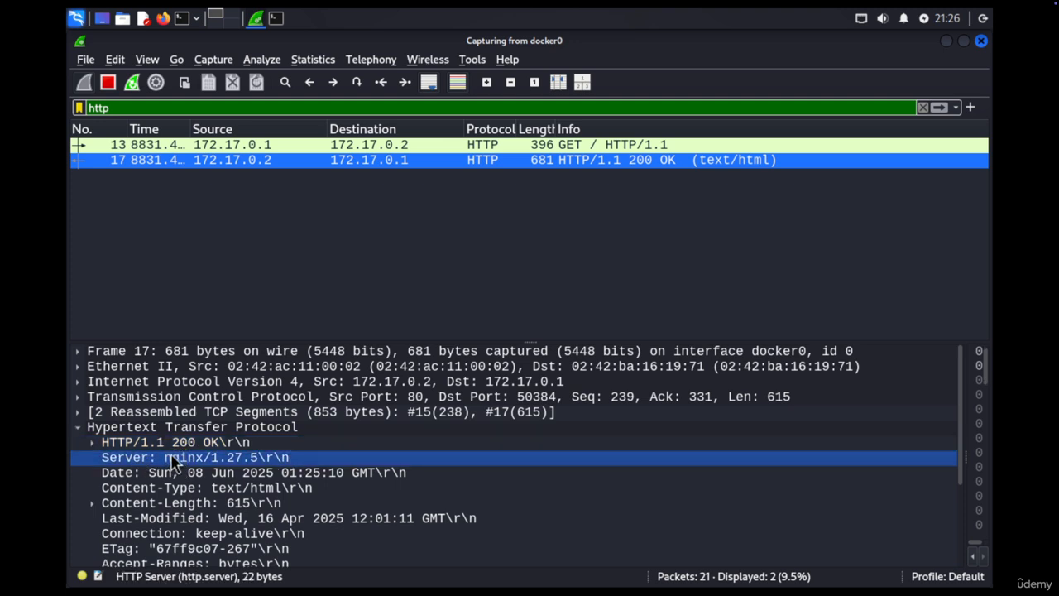
pyautogui.click(229, 475)
pyautogui.scroll(-1, 274, 484)
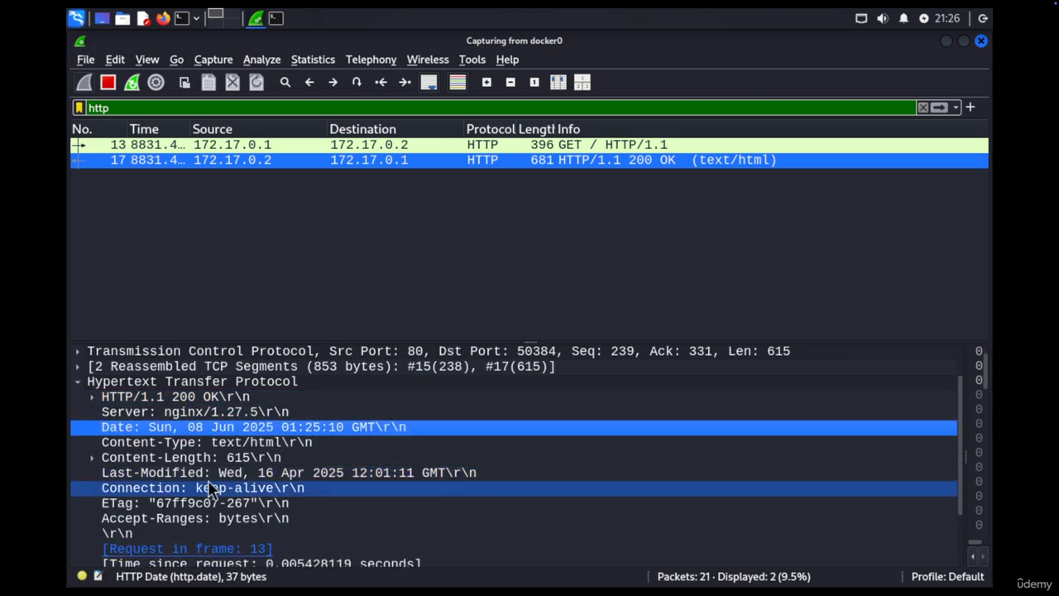
pyautogui.scroll(1, 410, 521)
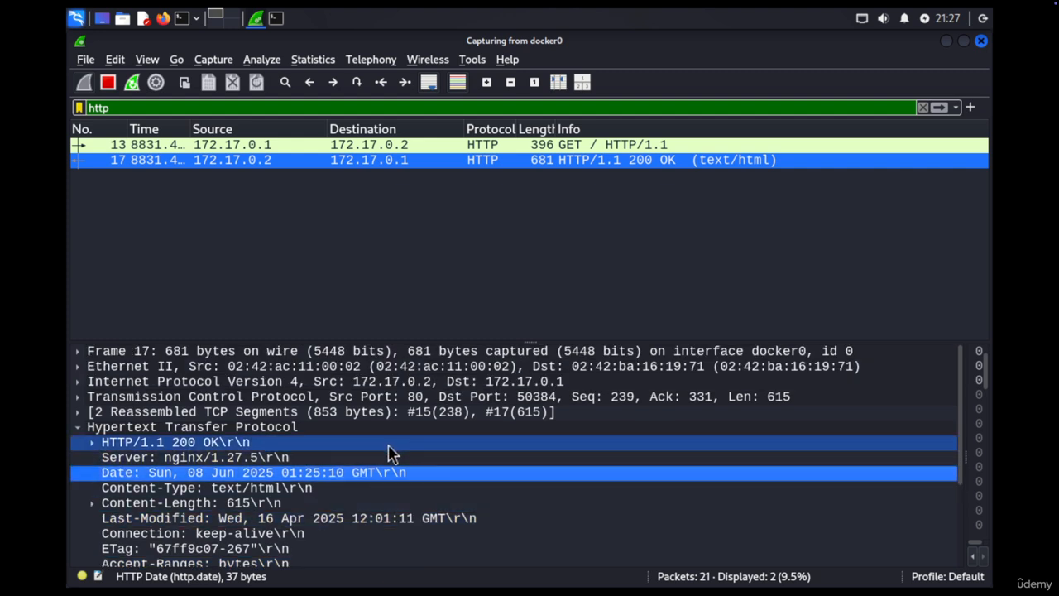
# Return to the GET request packet and examine its request line and its Host, Accept and Upgrade-Insecure-Requests headers.
pyautogui.click(226, 144)
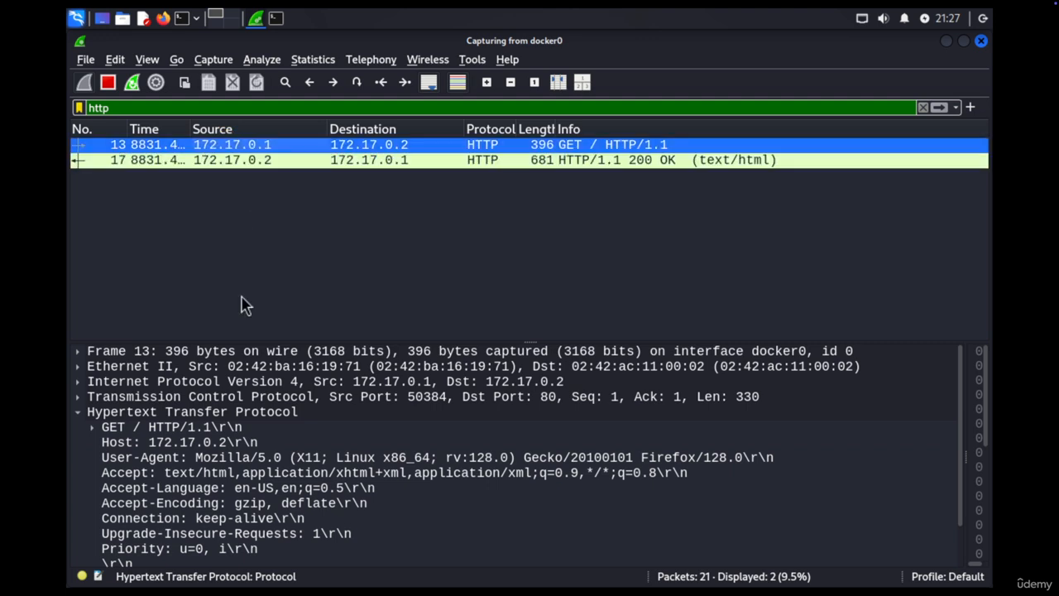
pyautogui.click(115, 430)
pyautogui.click(183, 534)
pyautogui.click(208, 472)
pyautogui.click(115, 445)
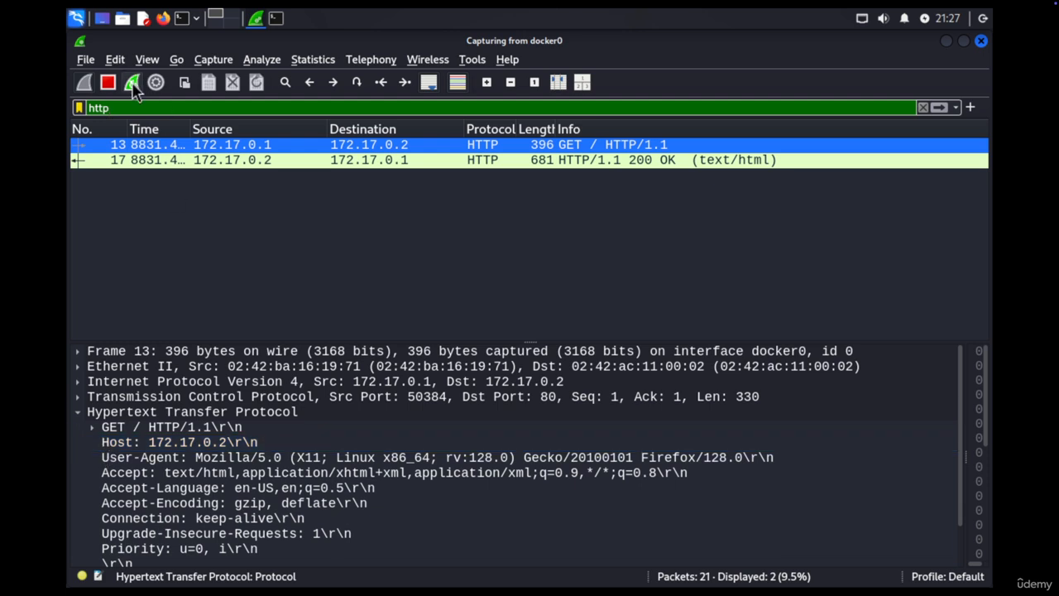
# Filter the packet list by HTTP host with the display filter http.host == 172.17.0.2.
pyautogui.write('.')
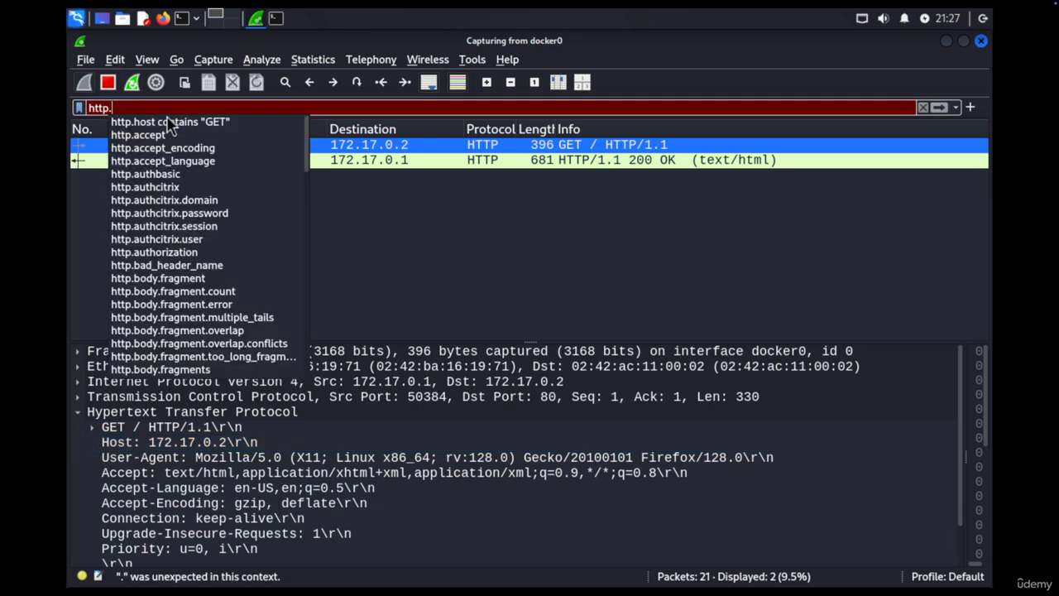
pyautogui.write('host ==')
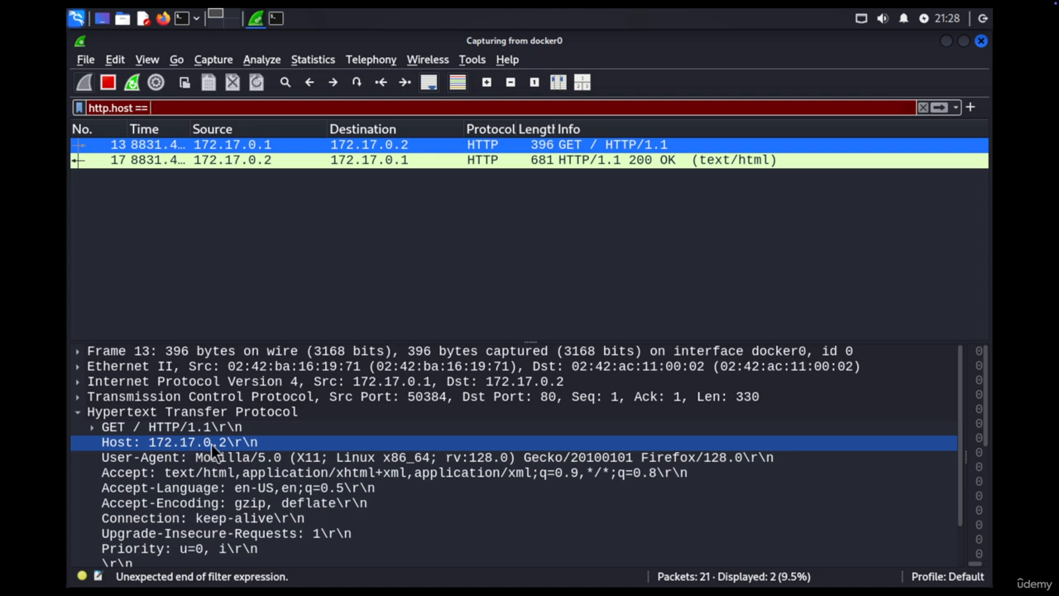
pyautogui.click(183, 107)
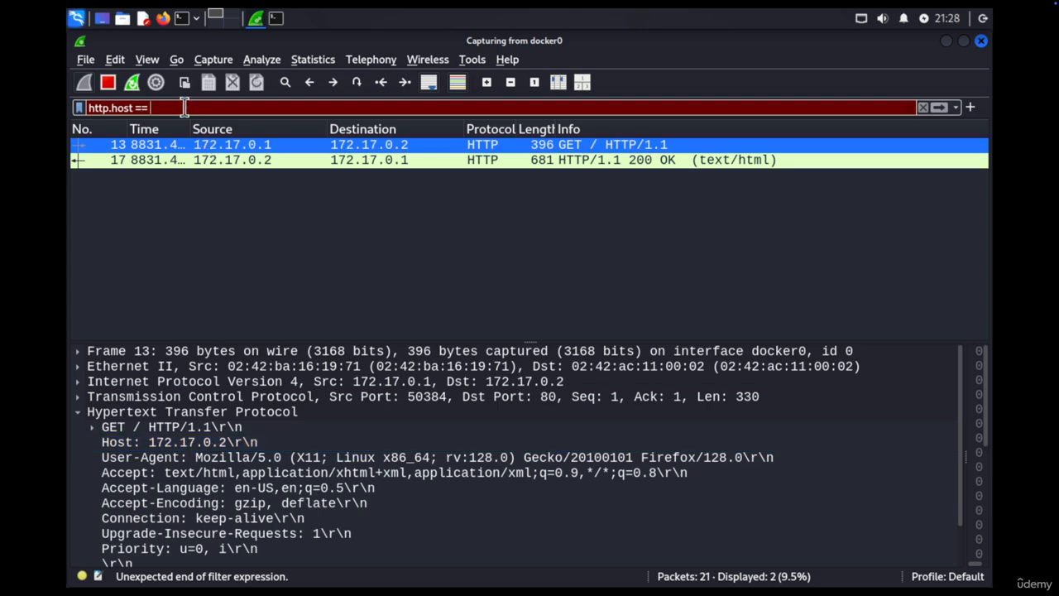
pyautogui.write('172.')
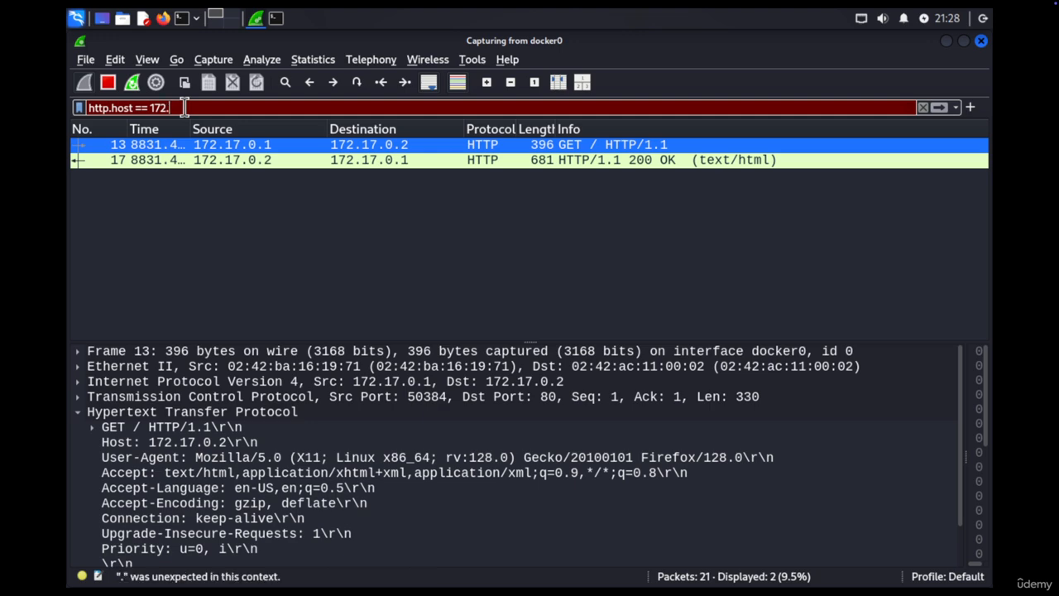
pyautogui.write('17.0.2')
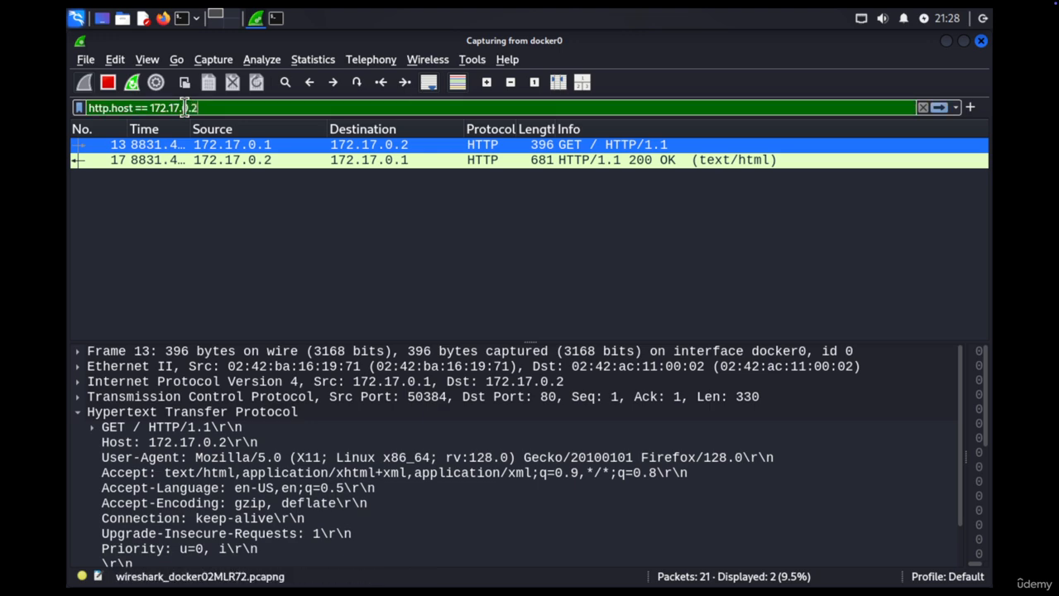
pyautogui.press('Return')
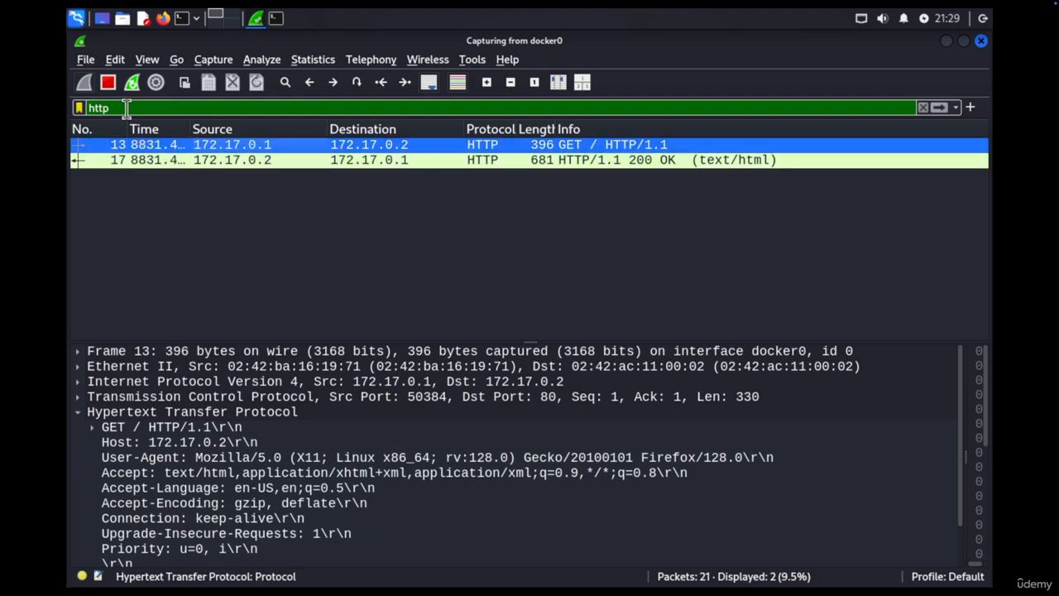
# Filter the packet list with the display filter http.request, and after that with http.response.
pyautogui.write('.request')
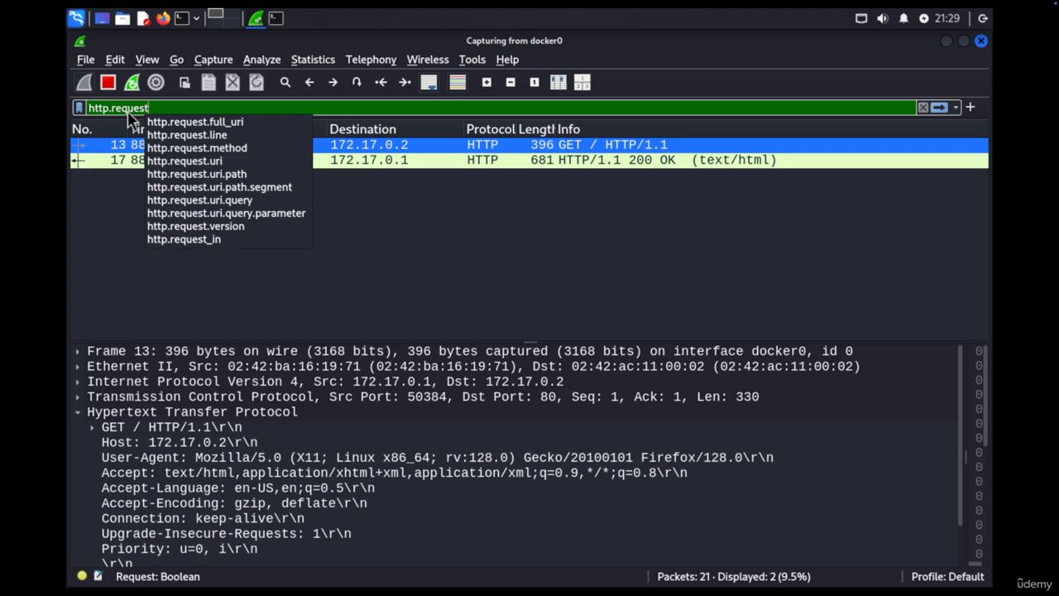
pyautogui.press('Return')
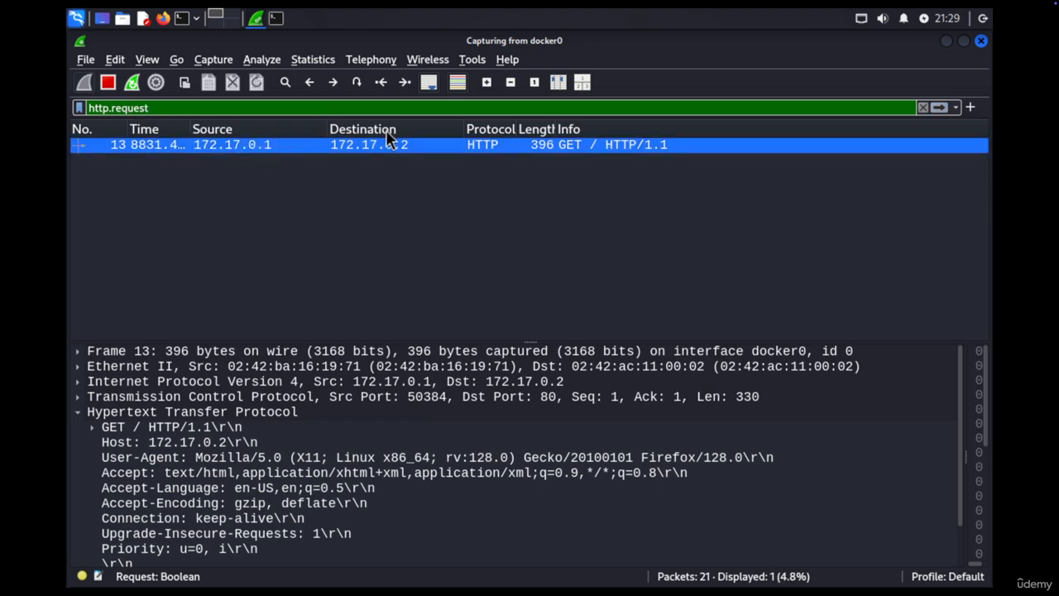
pyautogui.doubleClick(136, 107)
pyautogui.write('response')
pyautogui.press('Return')
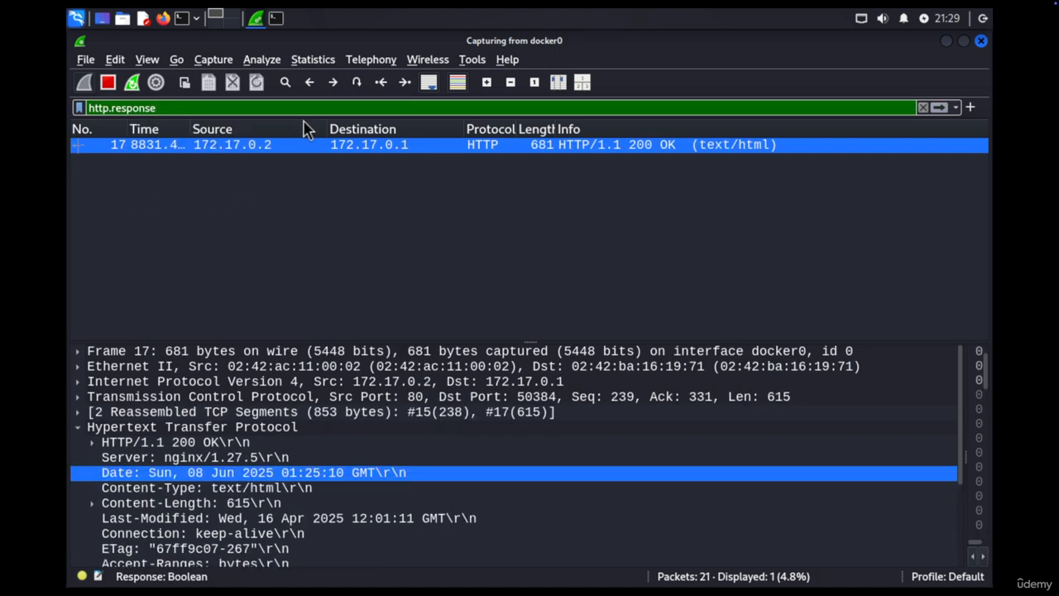
# Reduce the display filter to http and select the GET / HTTP/1.1 request packet.
pyautogui.moveTo(157, 107); pyautogui.dragTo(205, 109)
pyautogui.click(111, 108)
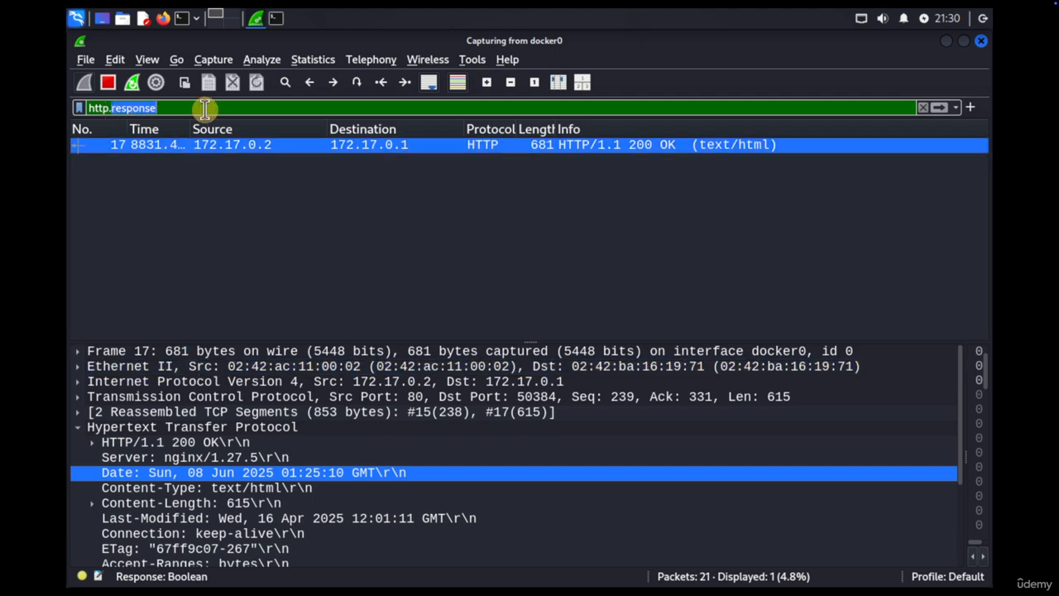
pyautogui.press('BackSpace')
pyautogui.press('BackSpace')
pyautogui.press('Return')
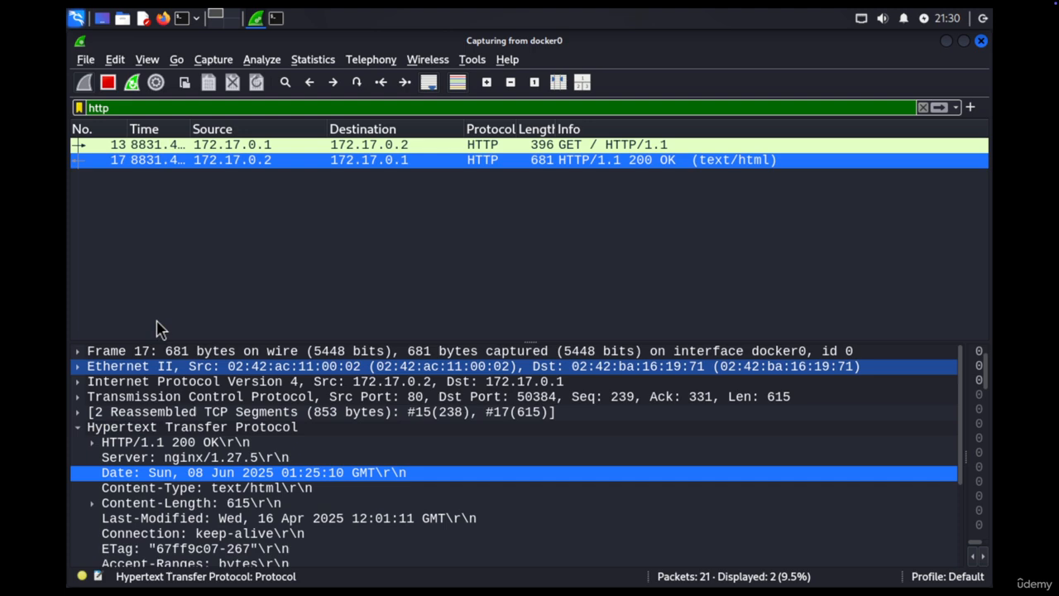
pyautogui.click(171, 144)
pyautogui.click(108, 428)
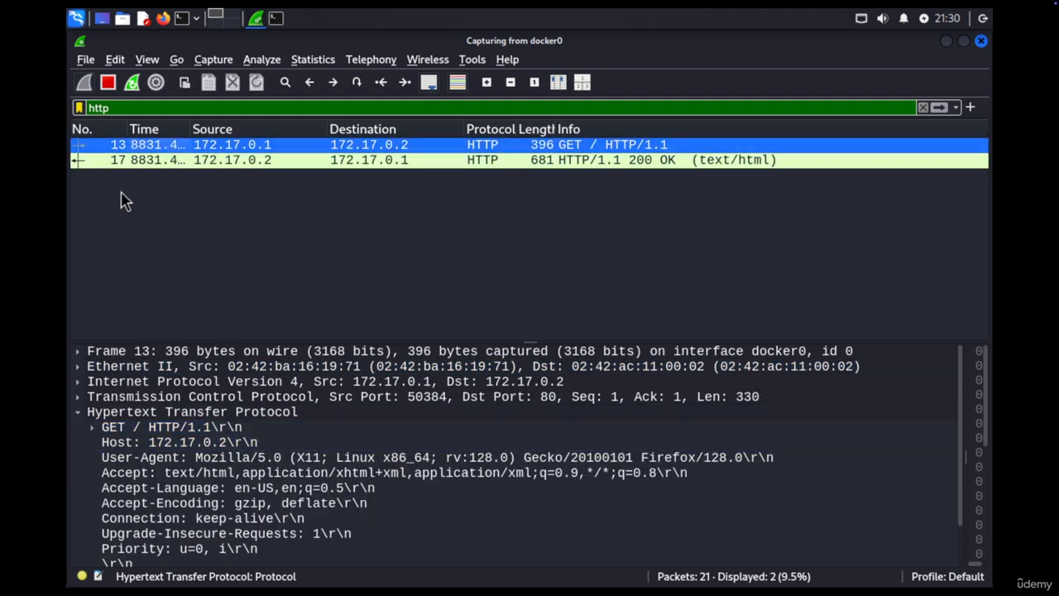
# Filter the packet list by HTTP method with the display filter http.request.method == "GET".
pyautogui.click(224, 109)
pyautogui.write('.request.me')
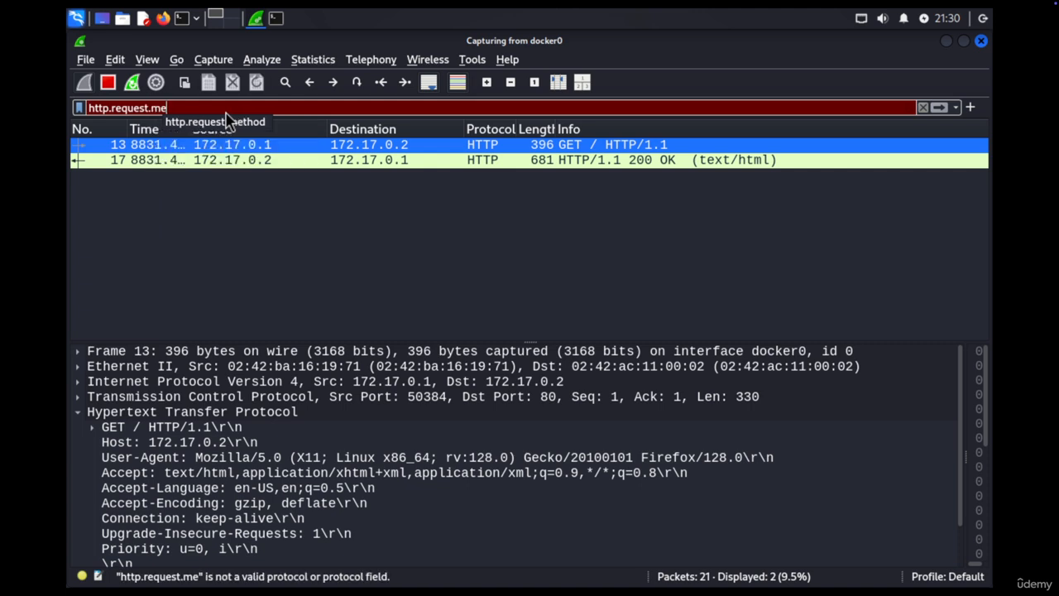
pyautogui.click(226, 119)
pyautogui.write('== ""')
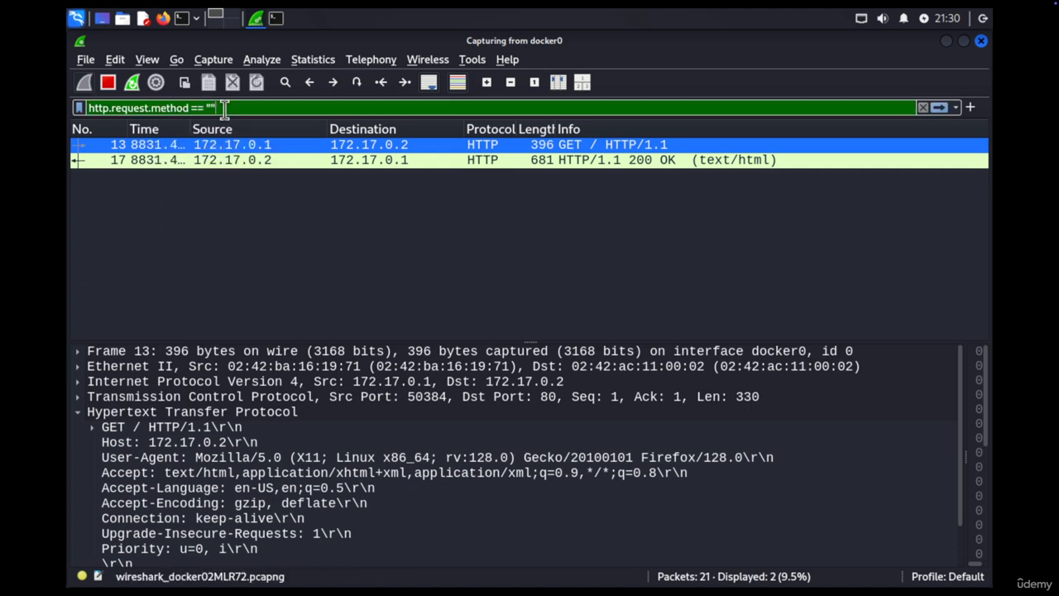
pyautogui.write('GET')
pyautogui.press('Return')
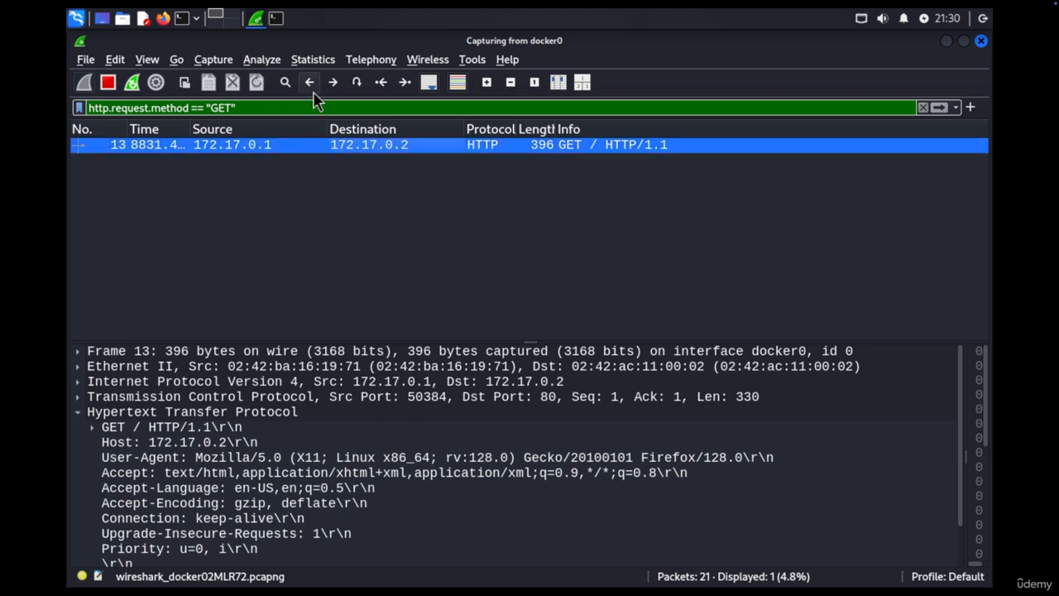
# Replace the display filter with ip.src == 172.17.0.1 && http to combine source address and protocol.
pyautogui.moveTo(245, 108); pyautogui.dragTo(84, 107)
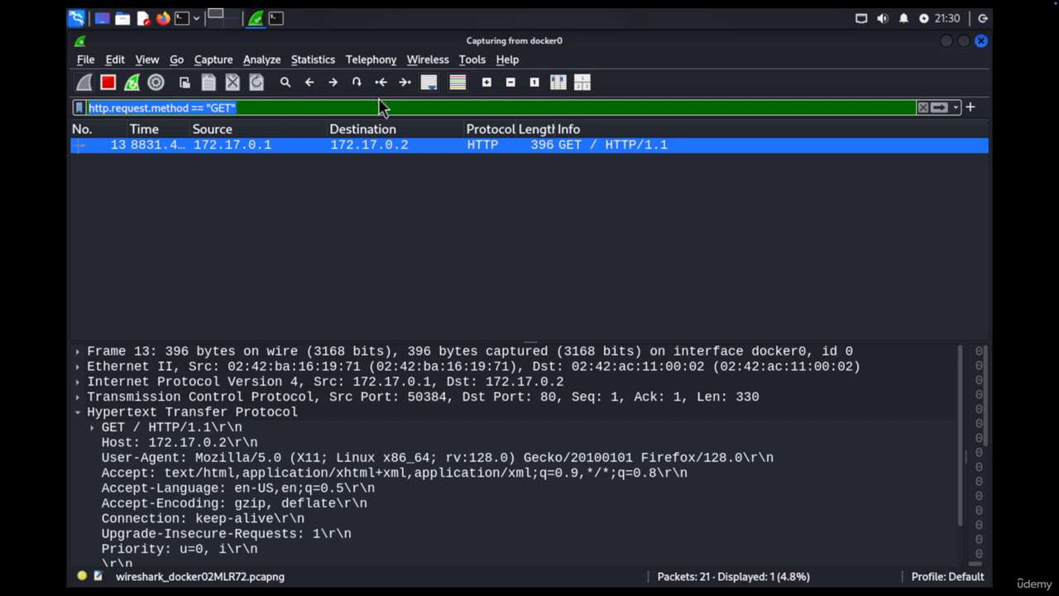
pyautogui.write('ip.sr')
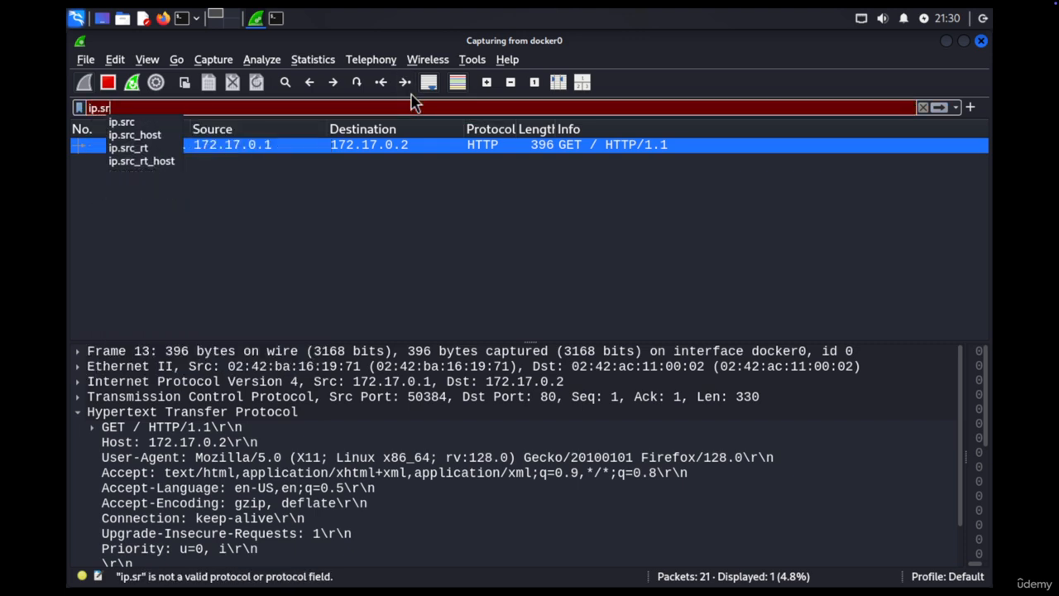
pyautogui.write('c ==')
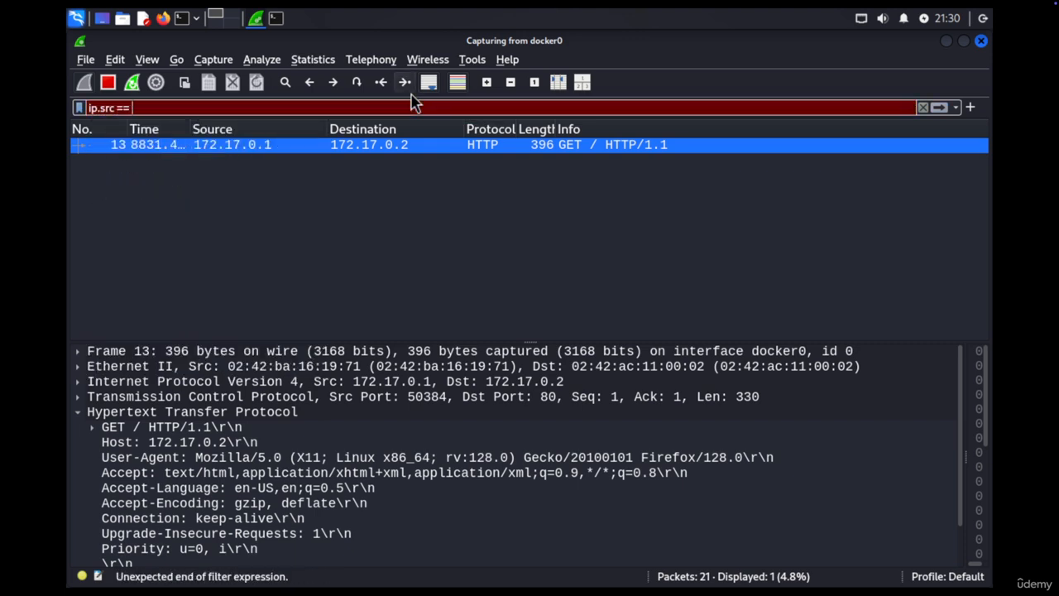
pyautogui.write(' 172.17')
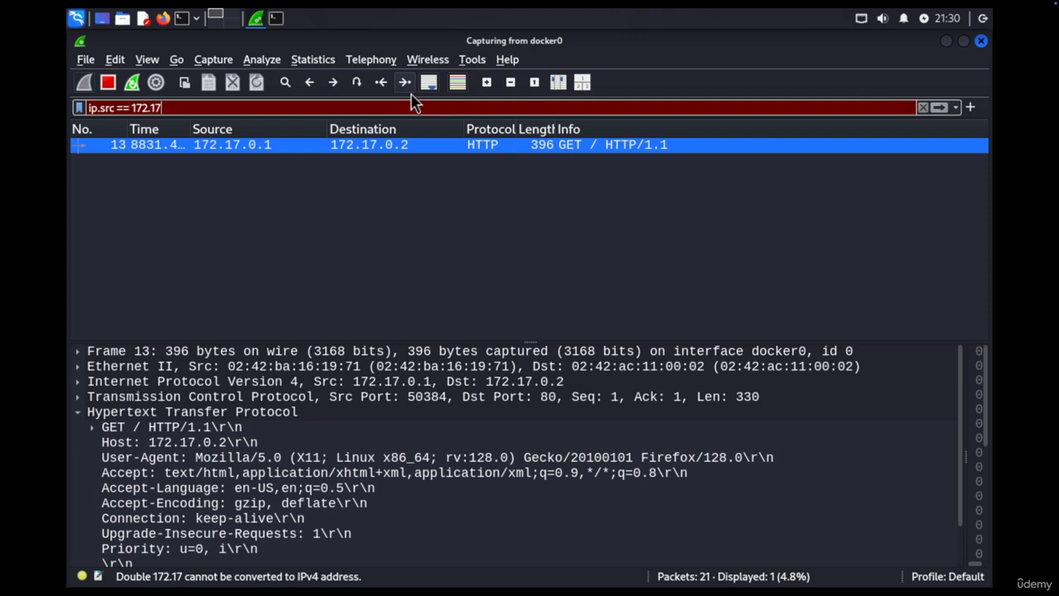
pyautogui.write('.0.1')
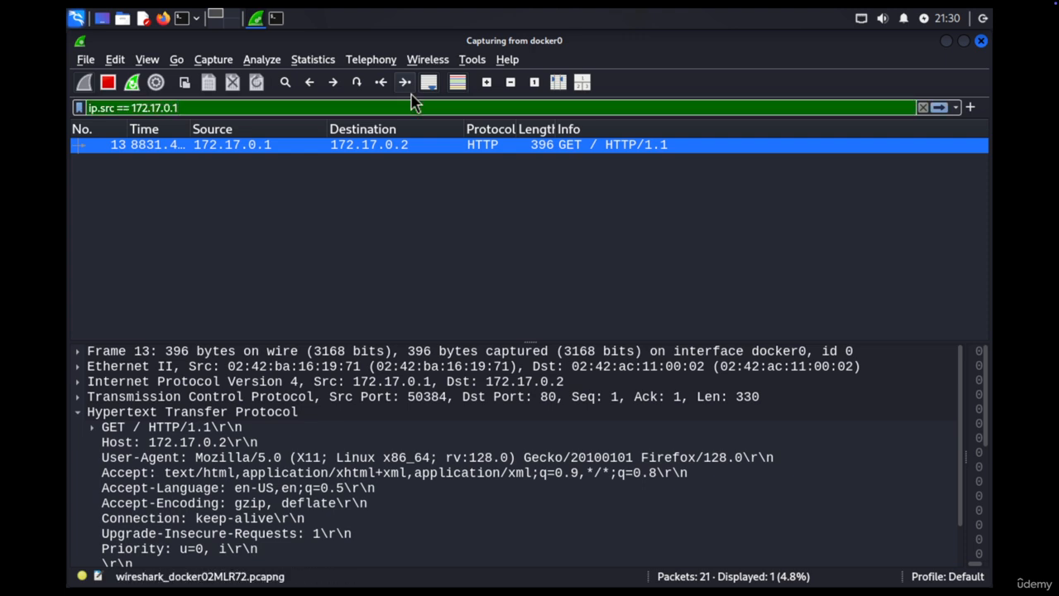
pyautogui.write(' && http')
pyautogui.press('Return')
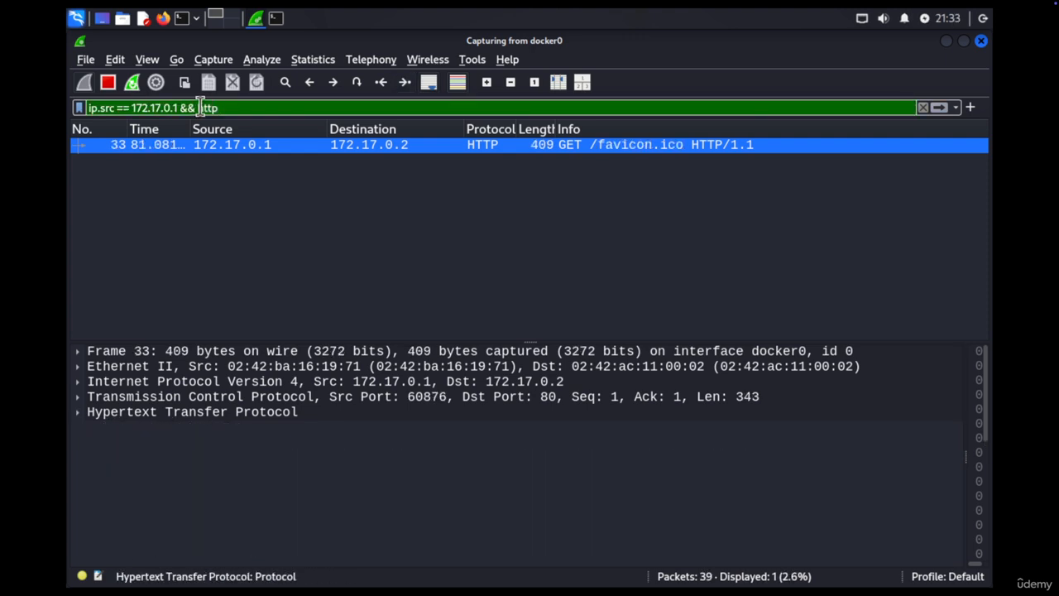
# Change the source address in the combined display filter to 172.17.0.2 and apply it.
pyautogui.press('BackSpace')
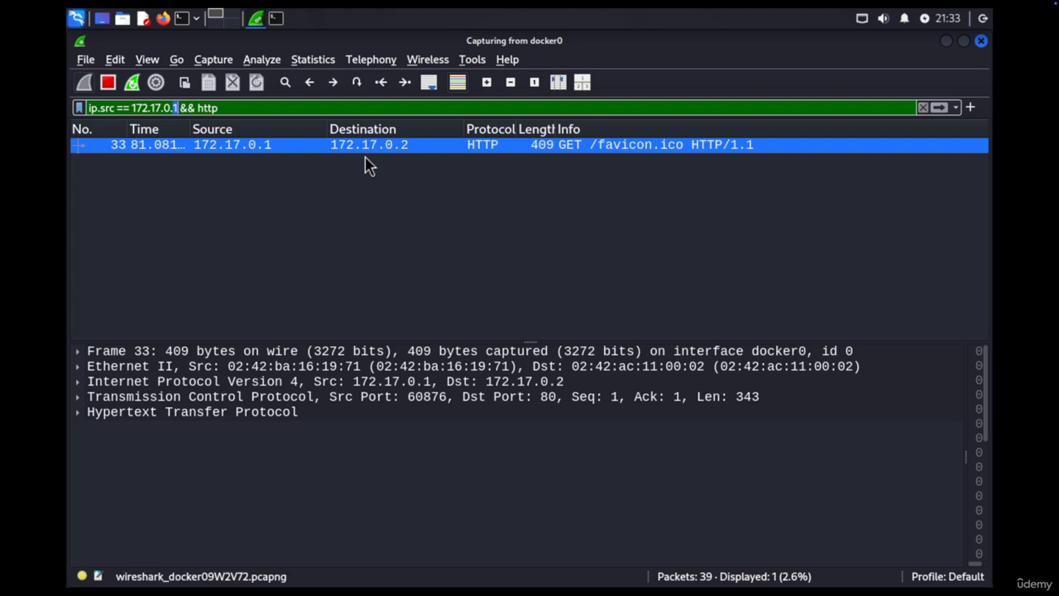
pyautogui.write('2')
pyautogui.press('Return')
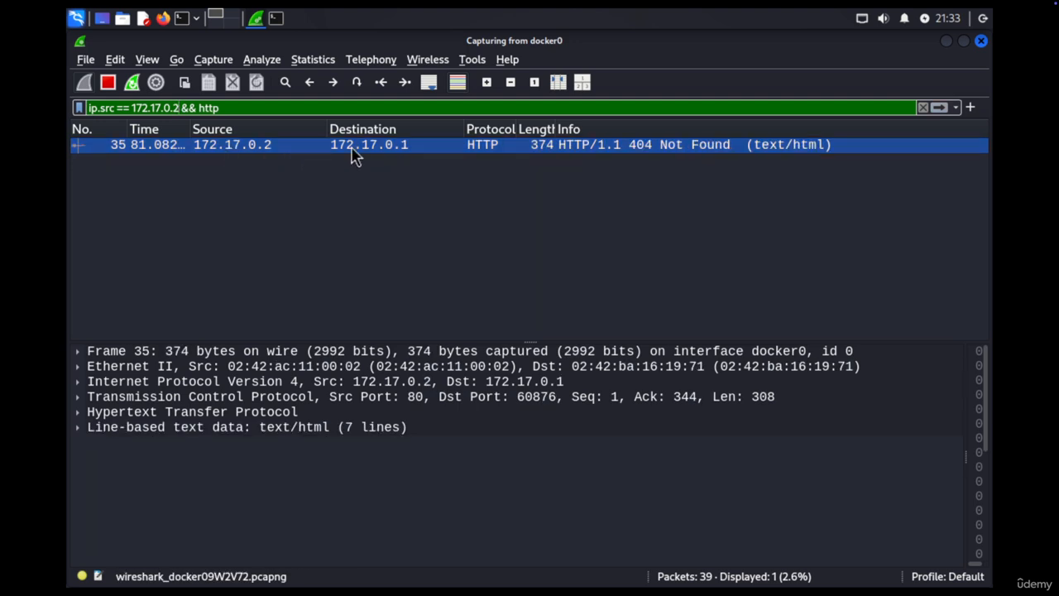